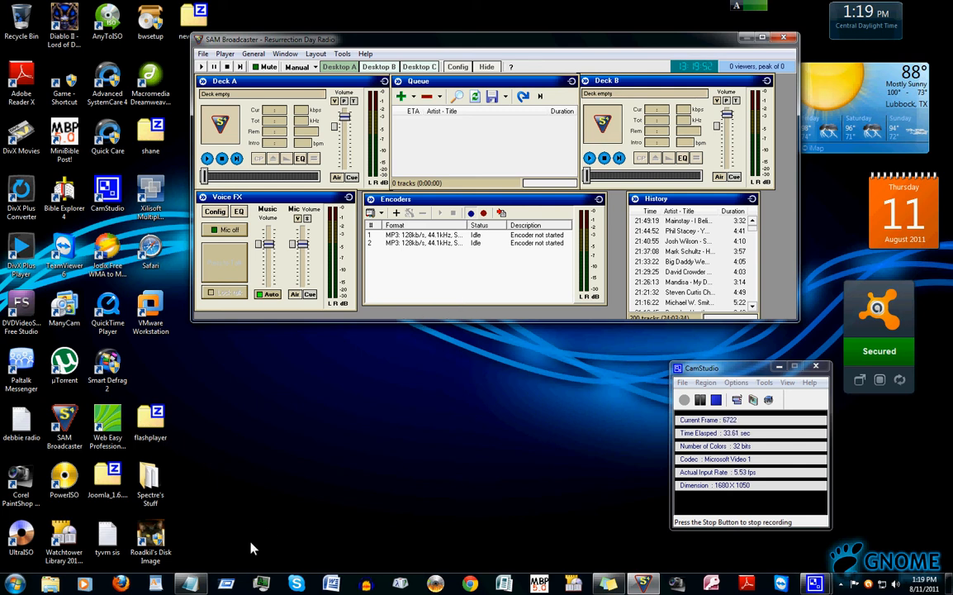
Open the notes containing the server details and move that window beside the broadcaster
left_click(192, 586)
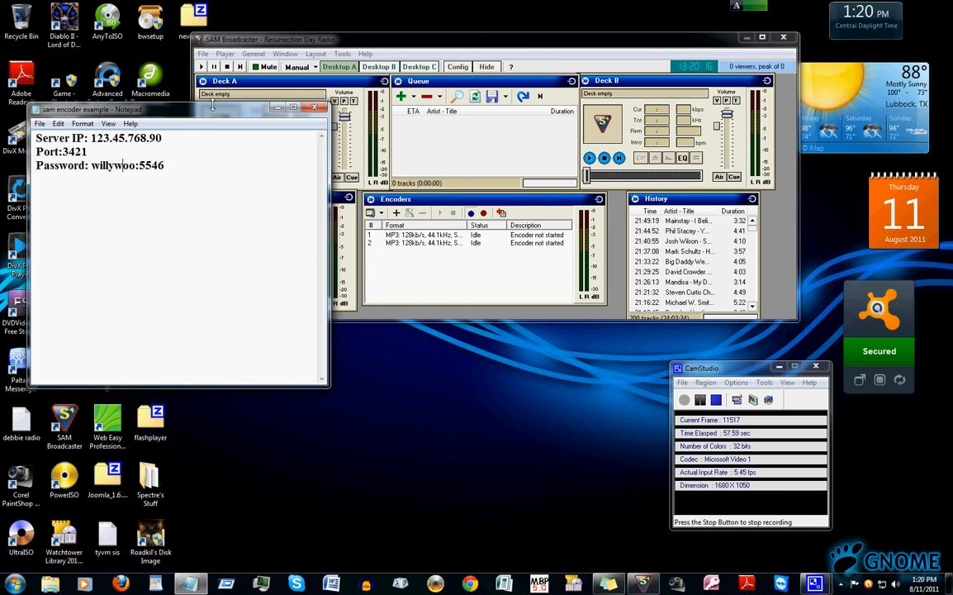
left_click_drag(213, 113, 187, 171)
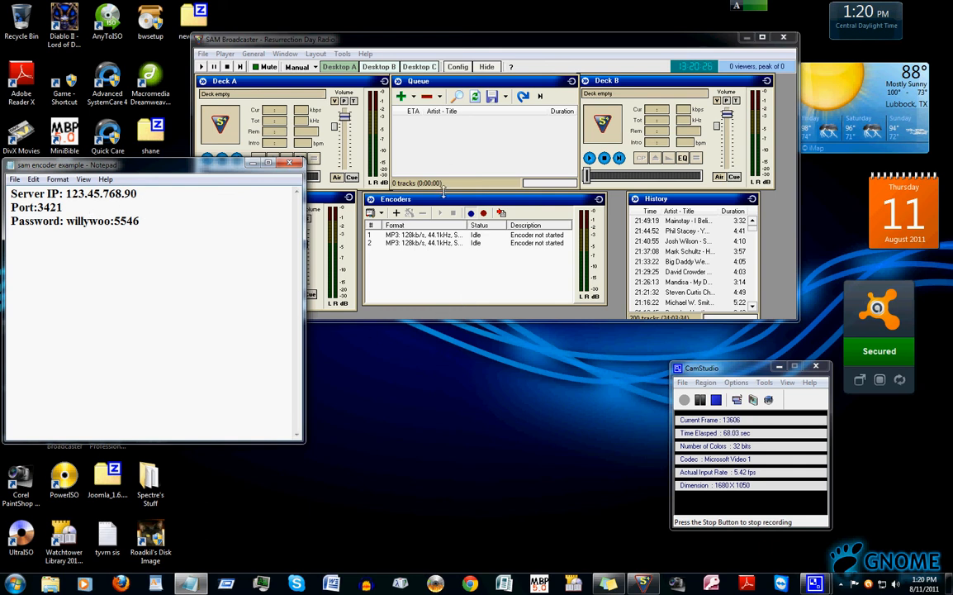
Add a new encoder using the MP3 (Normal) plugin
left_click(381, 213)
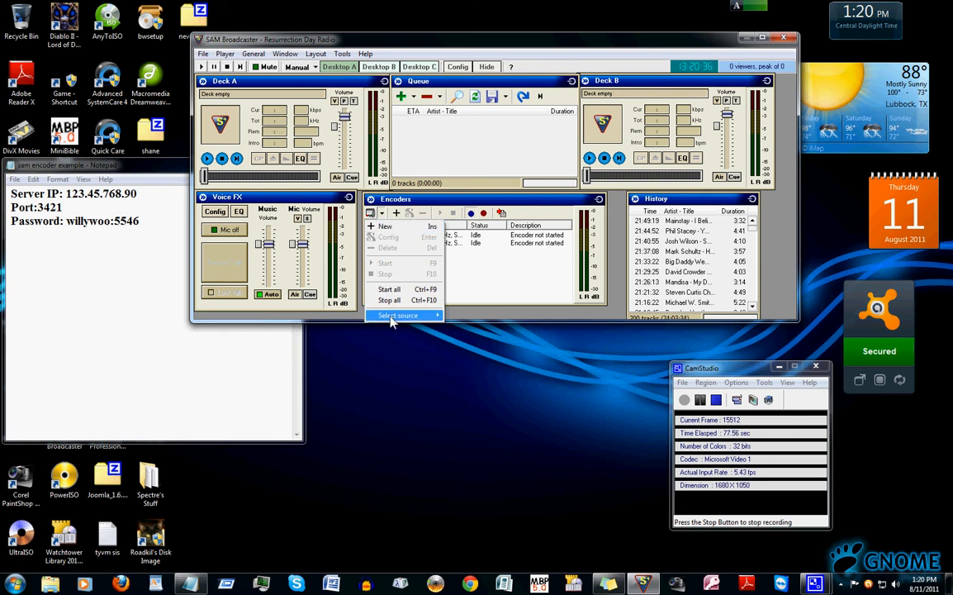
left_click(396, 212)
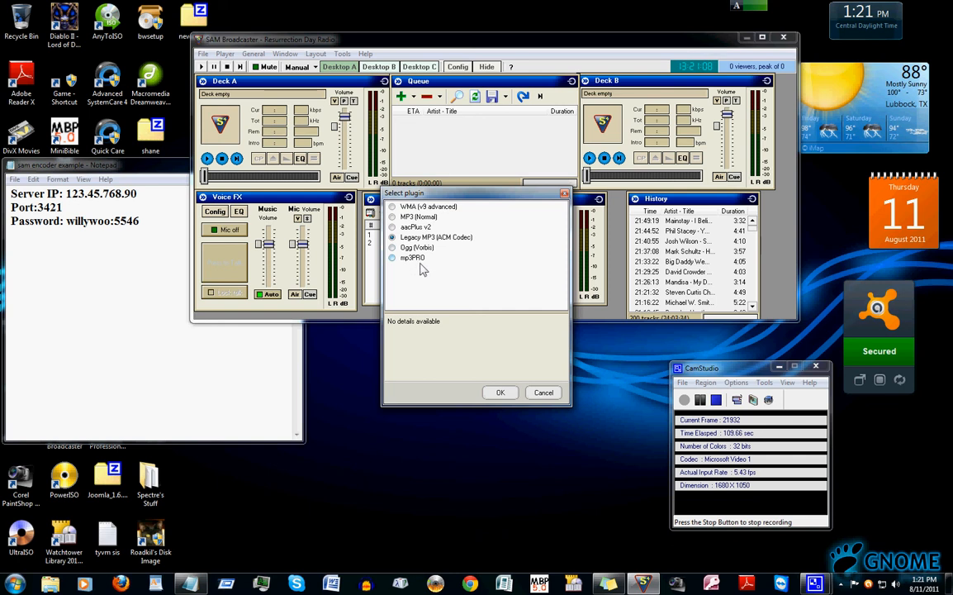
left_click(393, 217)
left_click(498, 393)
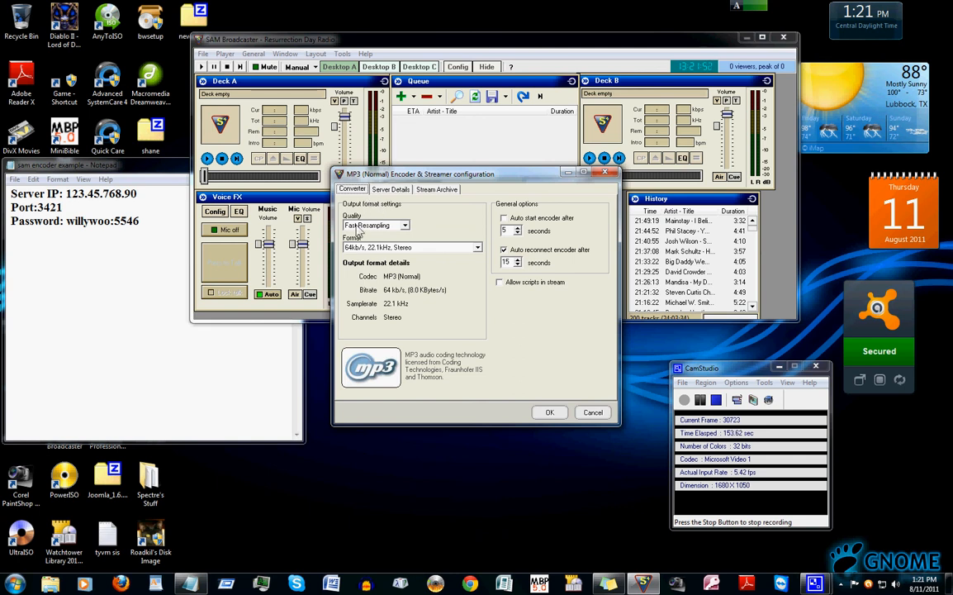
Set the encoder quality to High Quality and the format to 128kb/s, 44.1kHz, Stereo
left_click(393, 225)
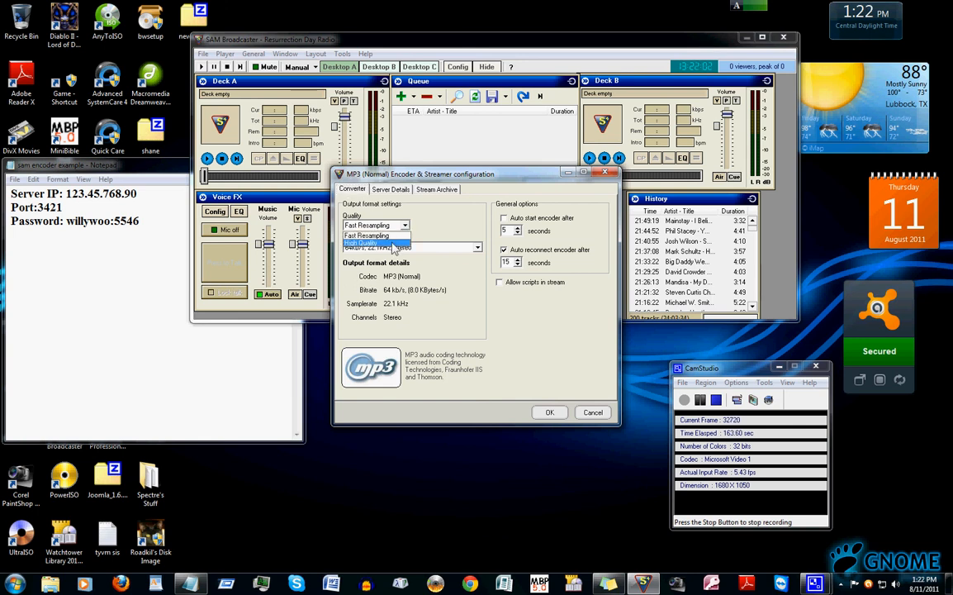
left_click(393, 244)
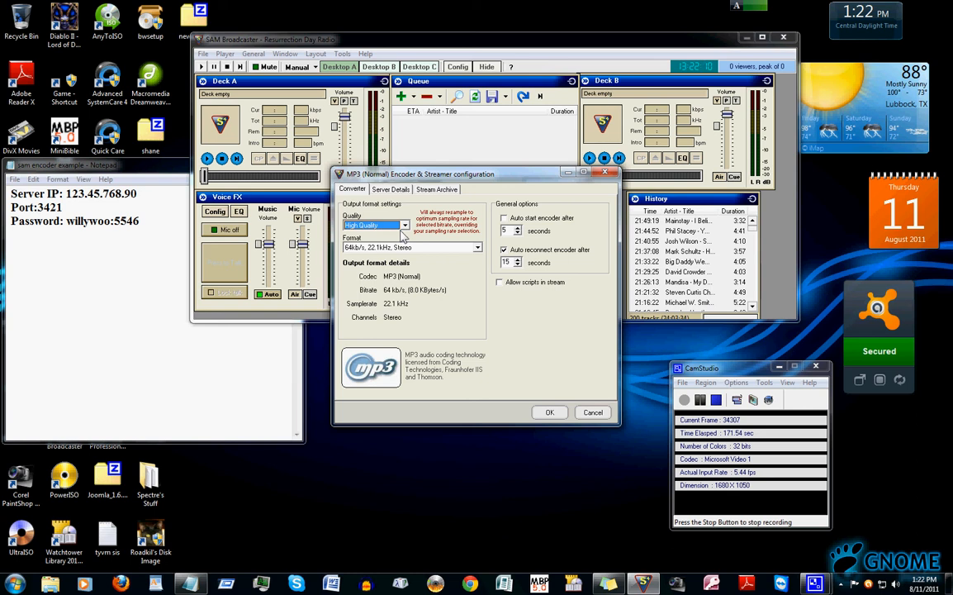
left_click(471, 248)
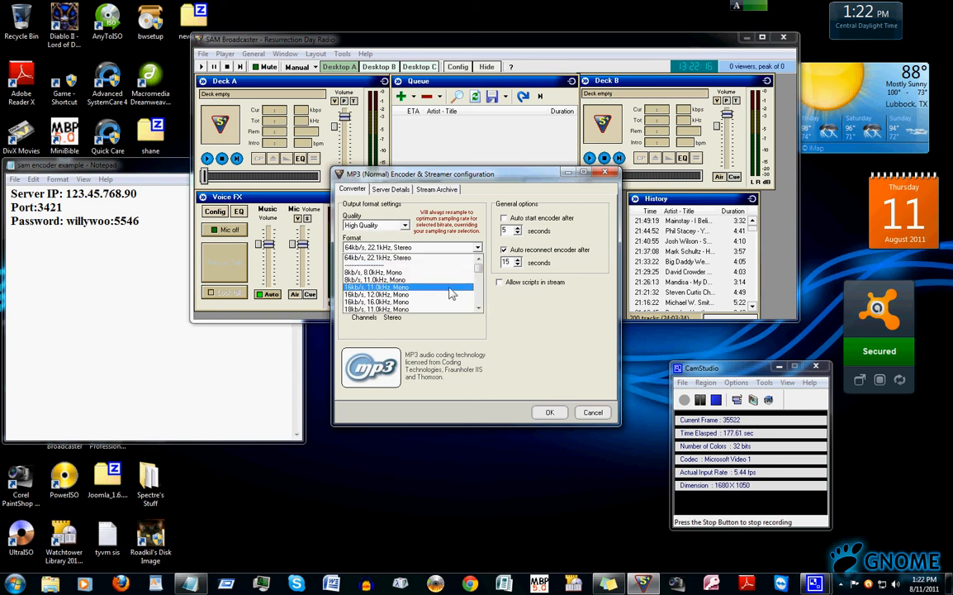
scroll(446, 294, "down", 2)
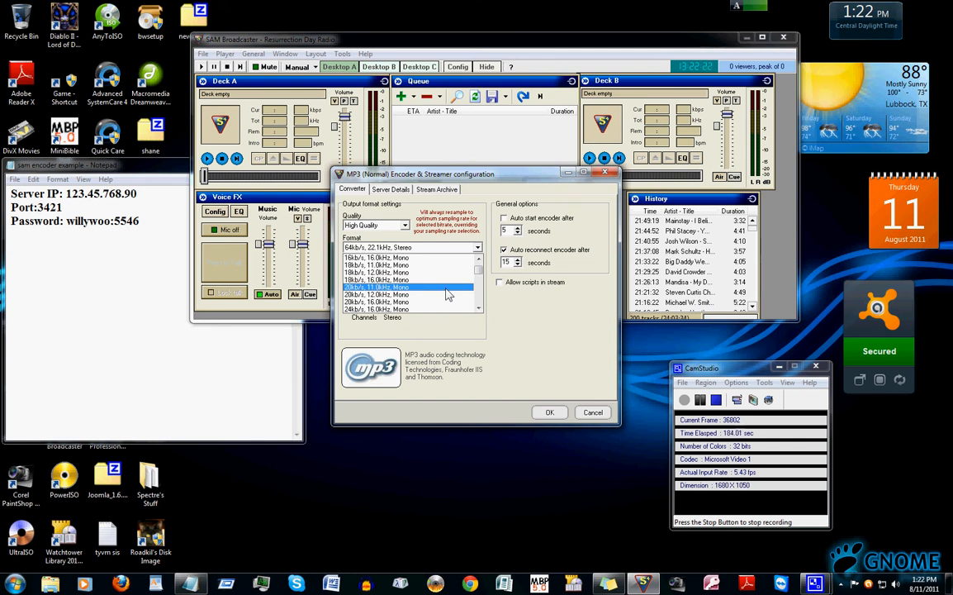
scroll(446, 294, "down", 2)
scroll(447, 294, "down", 6)
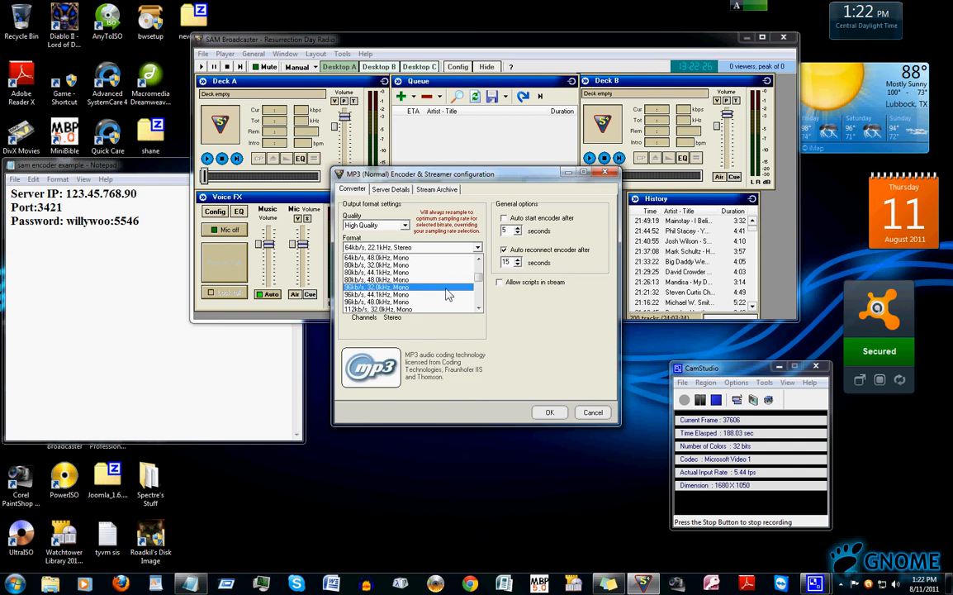
scroll(446, 294, "down", 2)
scroll(446, 294, "down", 4)
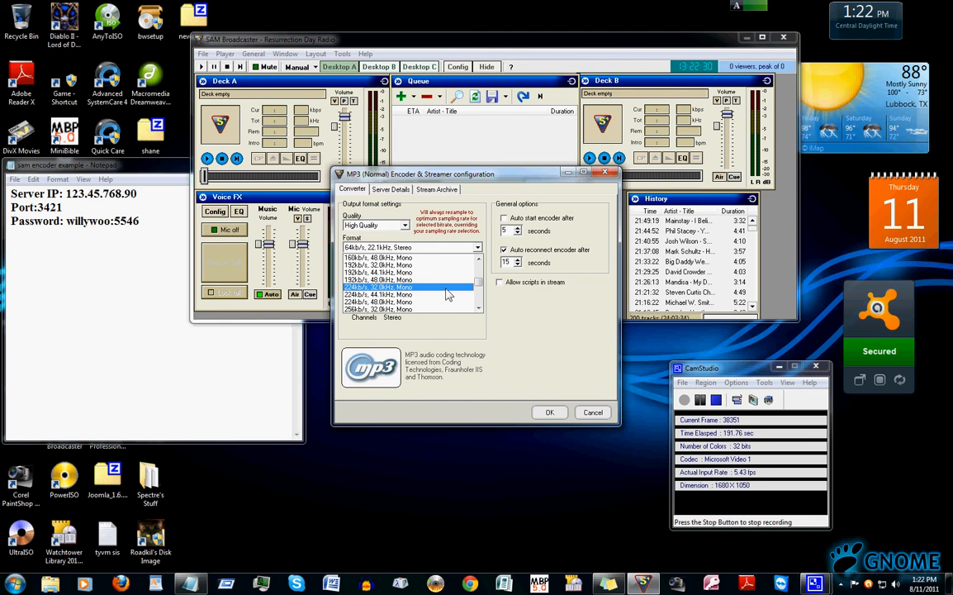
scroll(446, 294, "down", 2)
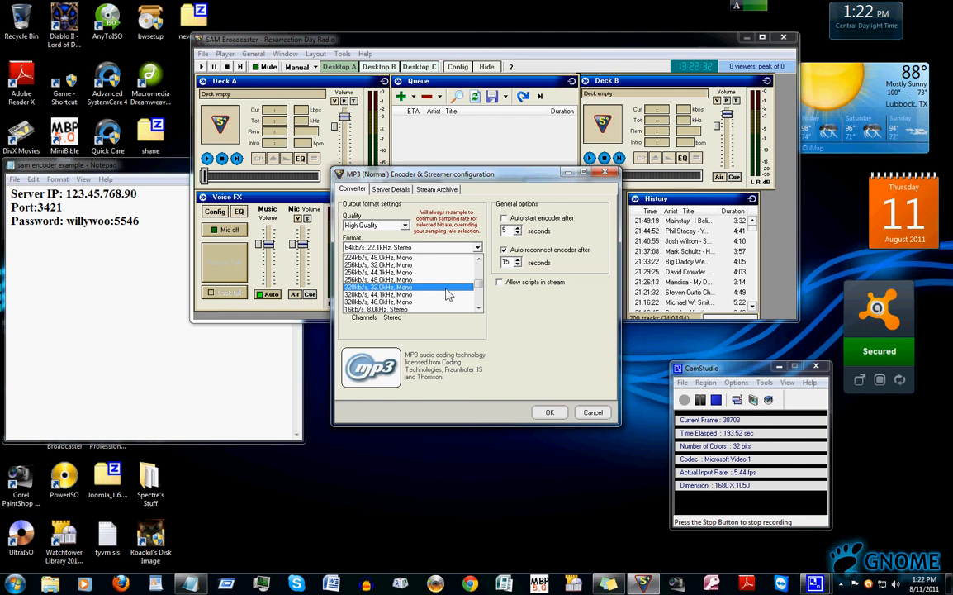
scroll(446, 294, "down", 4)
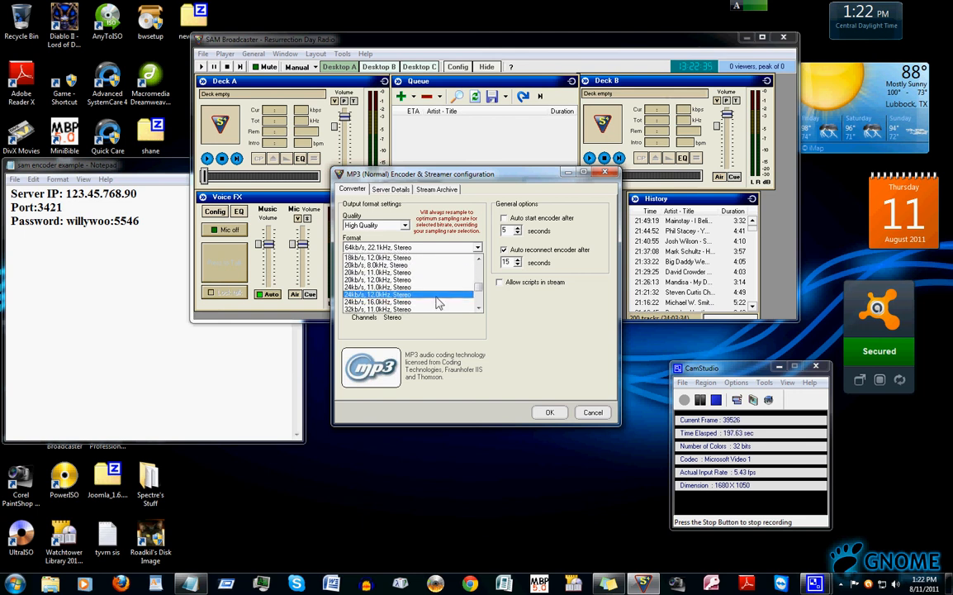
scroll(437, 302, "down", 4)
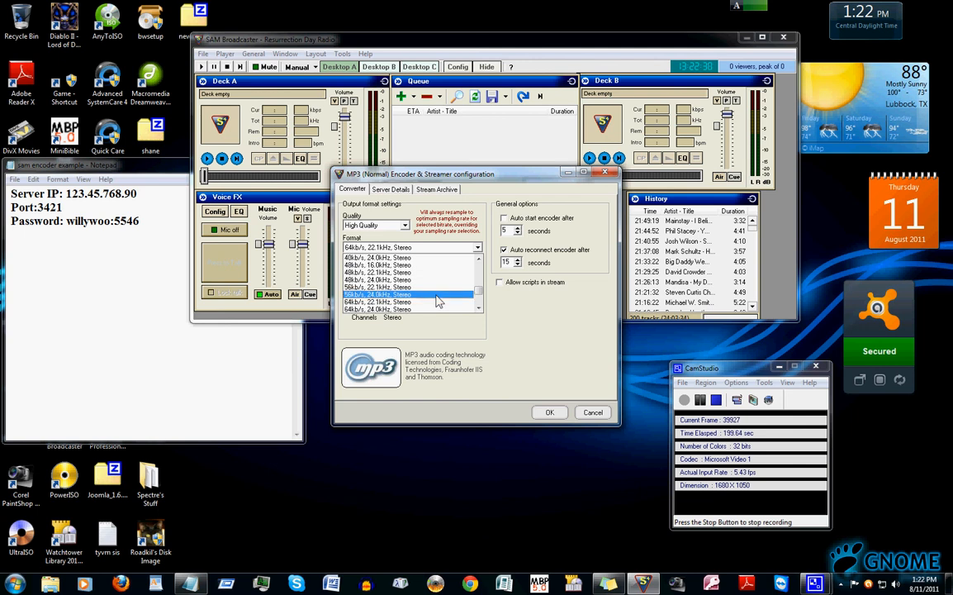
scroll(438, 302, "down", 3)
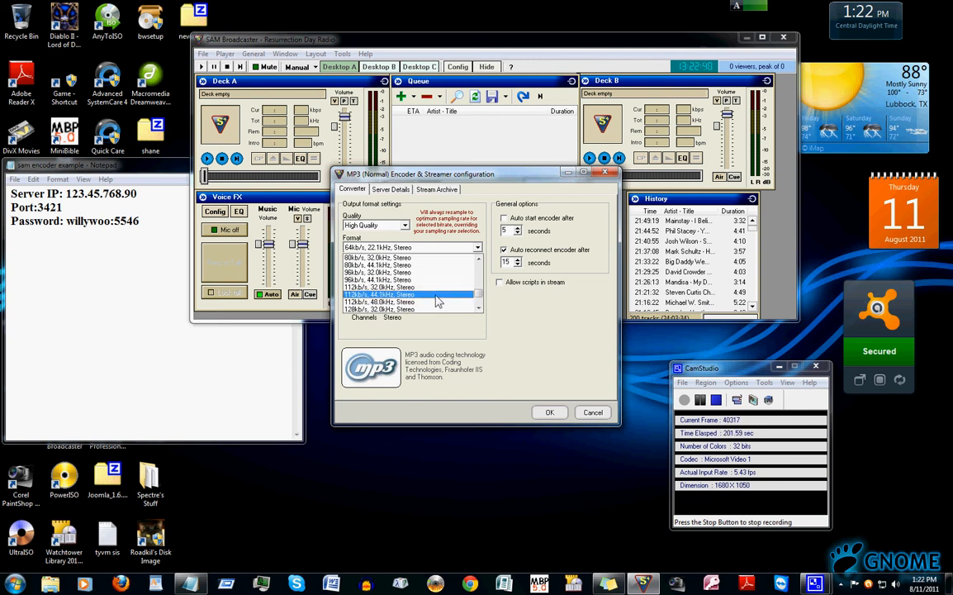
scroll(438, 303, "down", 2)
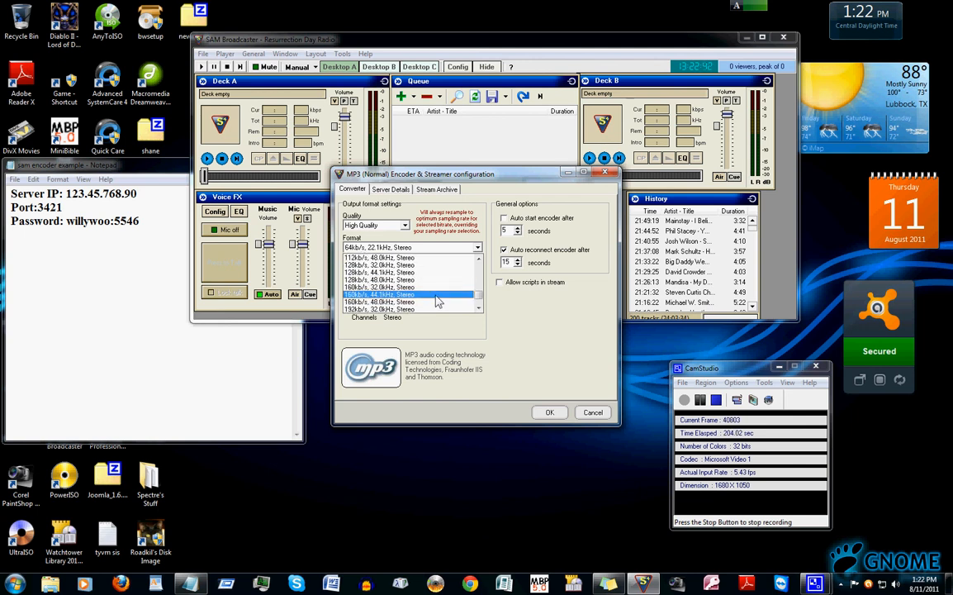
left_click(386, 280)
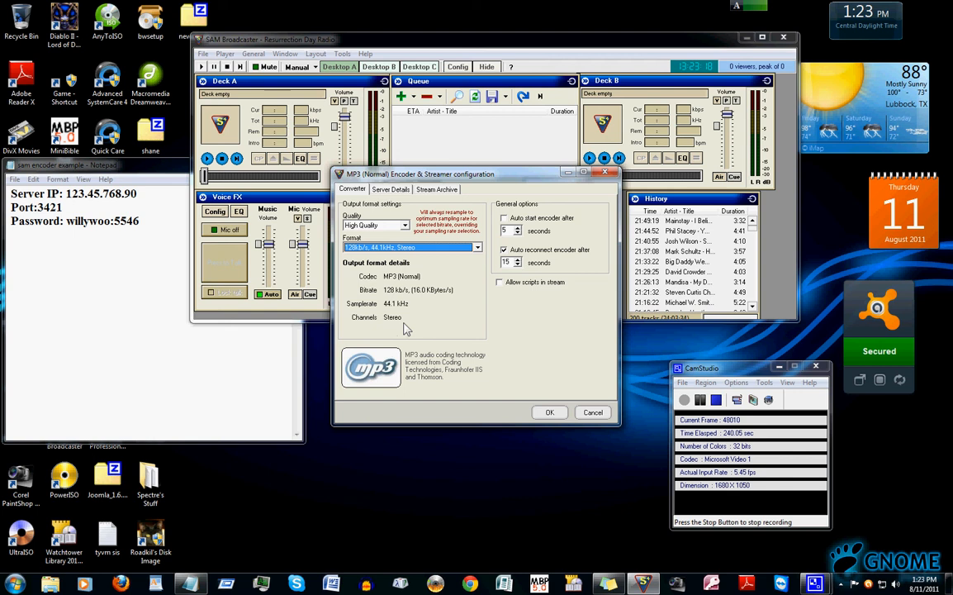
Turn off automatic encoder reconnection and switch to the server details settings
left_click(501, 249)
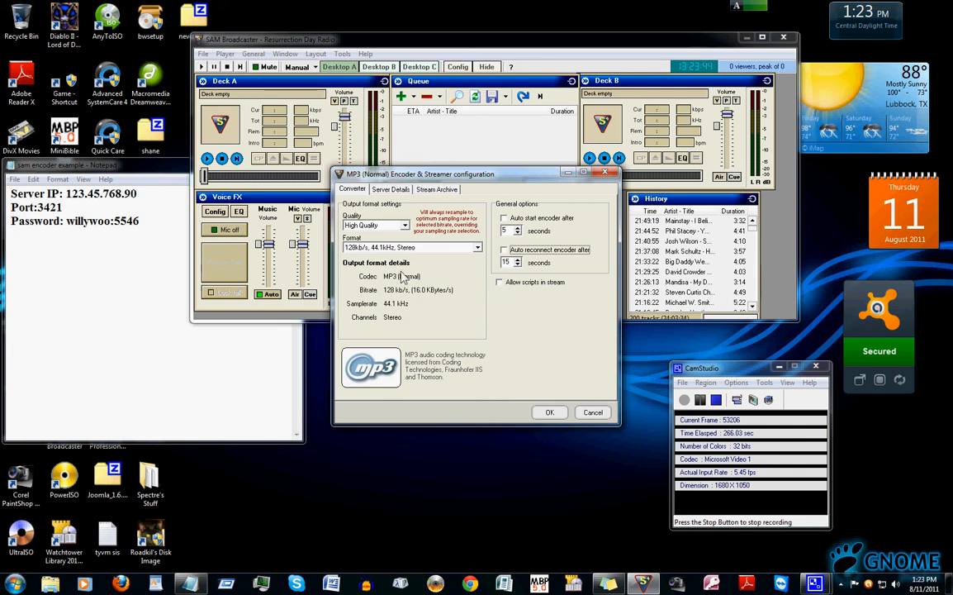
left_click(390, 191)
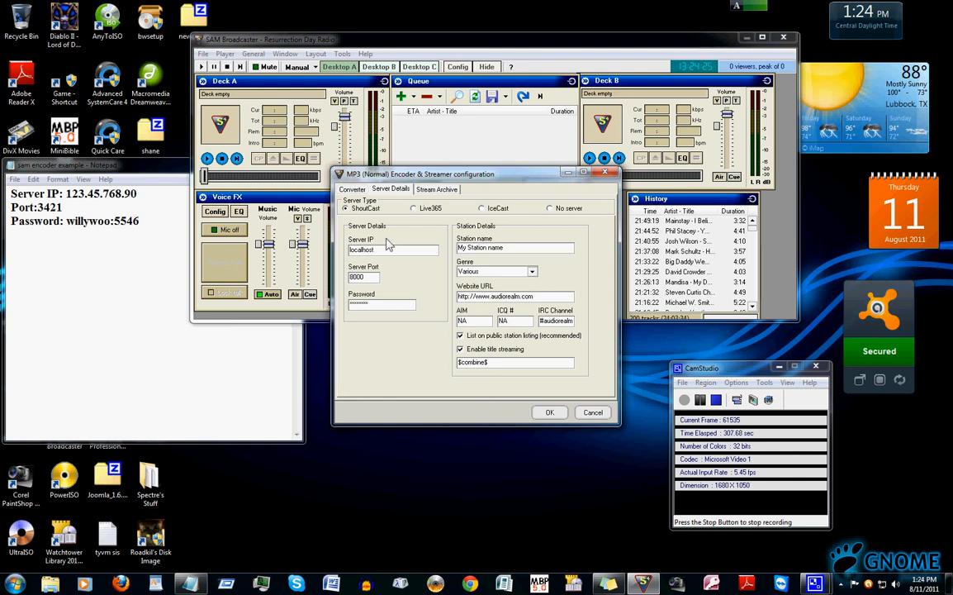
Arrange the notes window and the encoder configuration dialog side by side
double_click(132, 165)
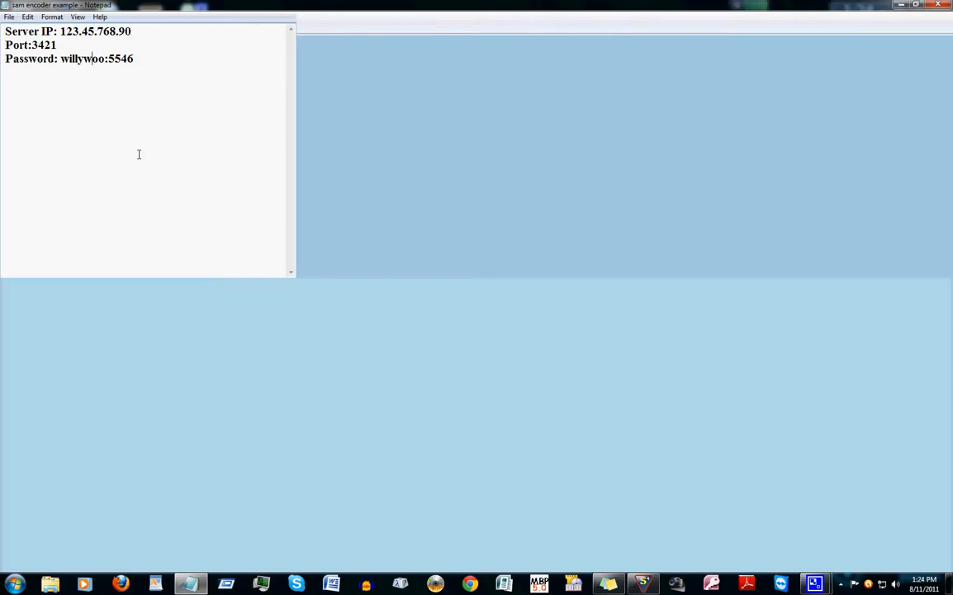
left_click(920, 5)
left_click_drag(171, 169, 185, 154)
left_click_drag(479, 174, 559, 120)
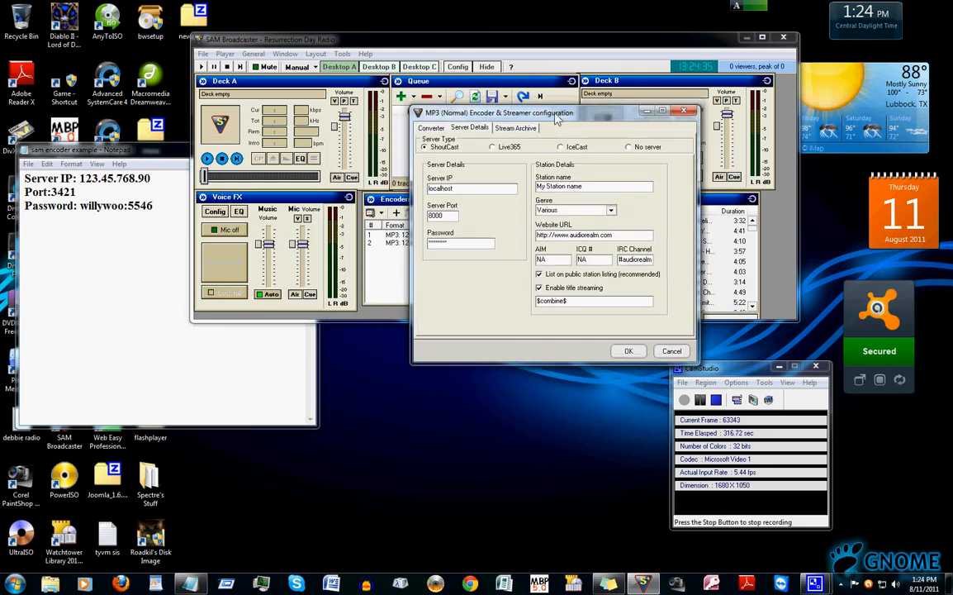
left_click(107, 147)
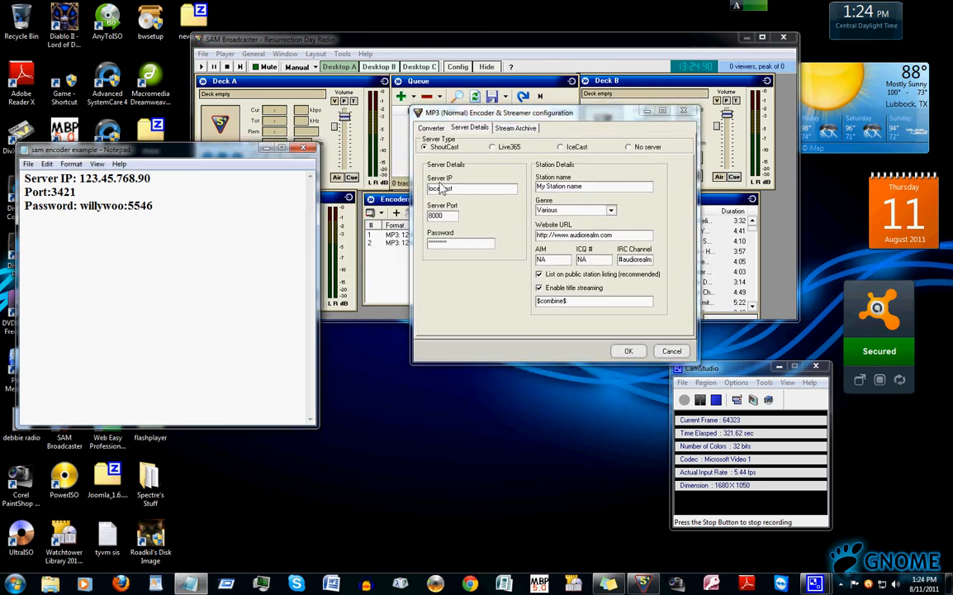
Replace the Server IP with 123.45.768.90 copied from the notes
left_click(461, 189)
left_click_drag(461, 188, 396, 181)
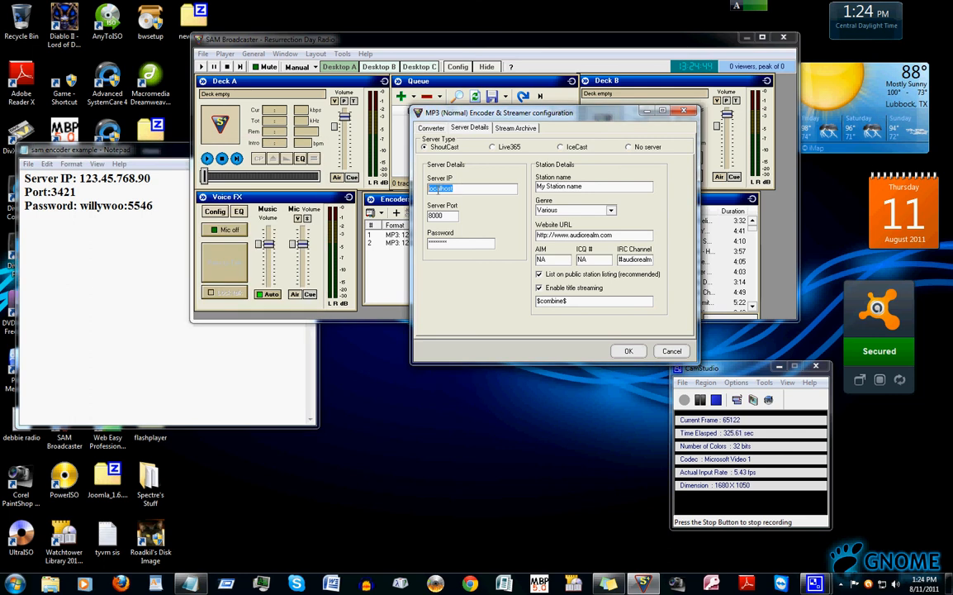
key("BackSpace")
left_click_drag(79, 178, 150, 179)
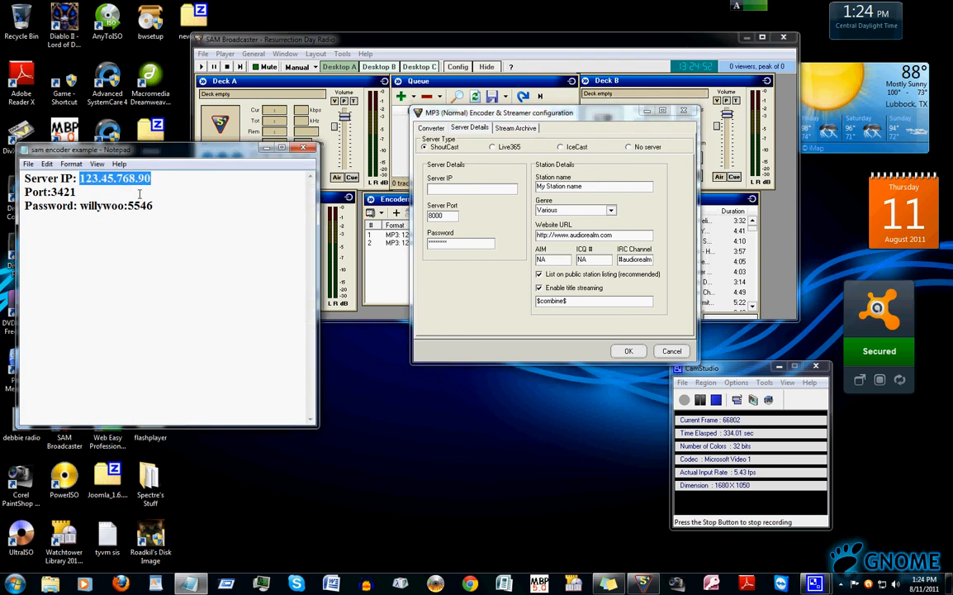
right_click(120, 178)
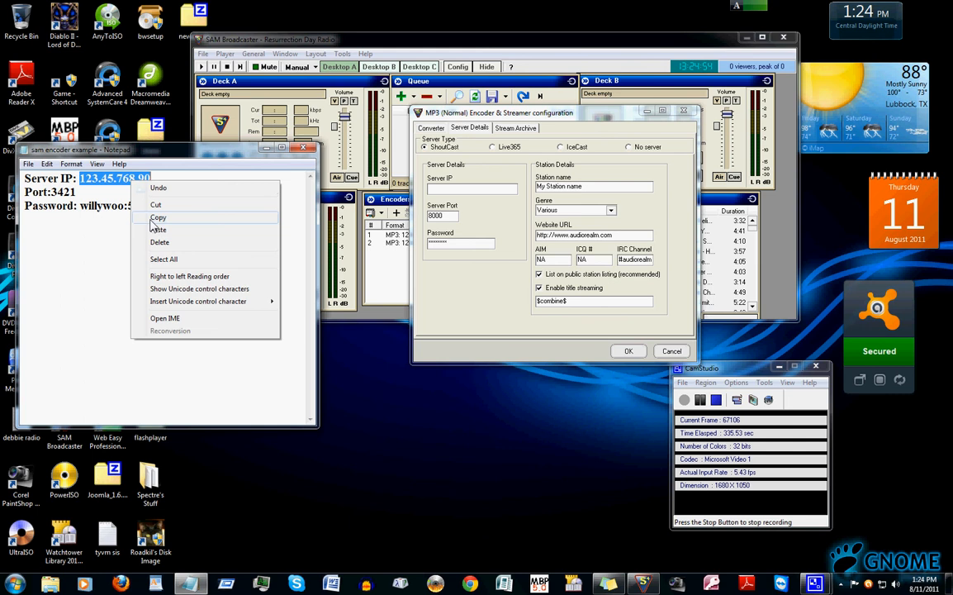
left_click(147, 216)
left_click(443, 191)
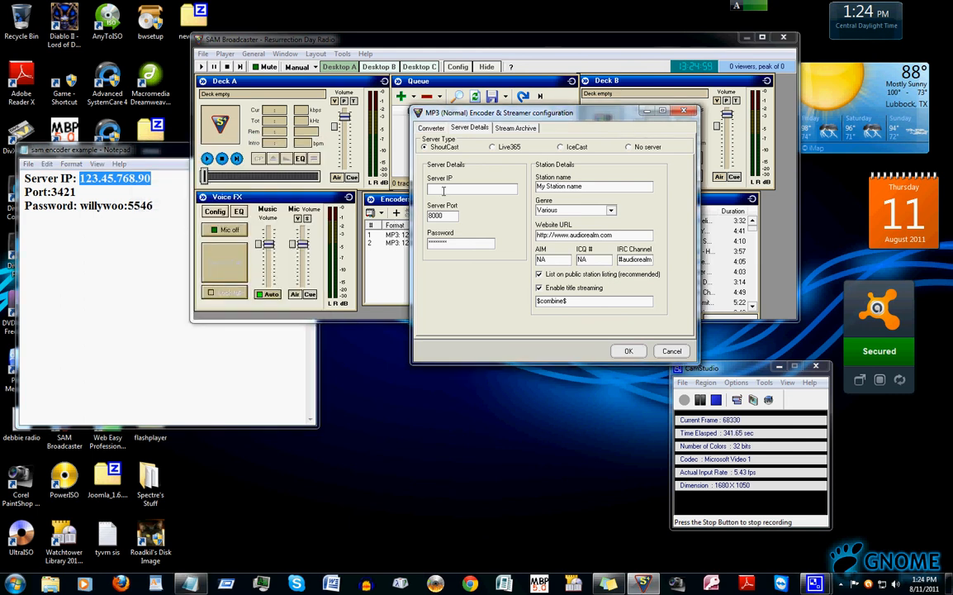
right_click(444, 191)
left_click(471, 241)
Replace the Server Port with 3421 copied from the notes
key("Tab")
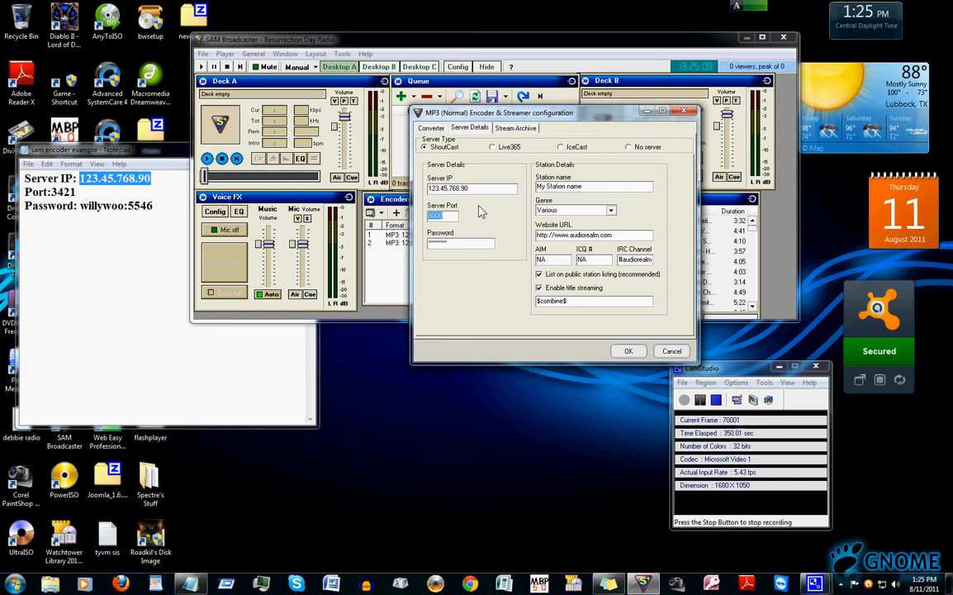
key("BackSpace")
left_click(52, 191)
left_click_drag(51, 191, 79, 191)
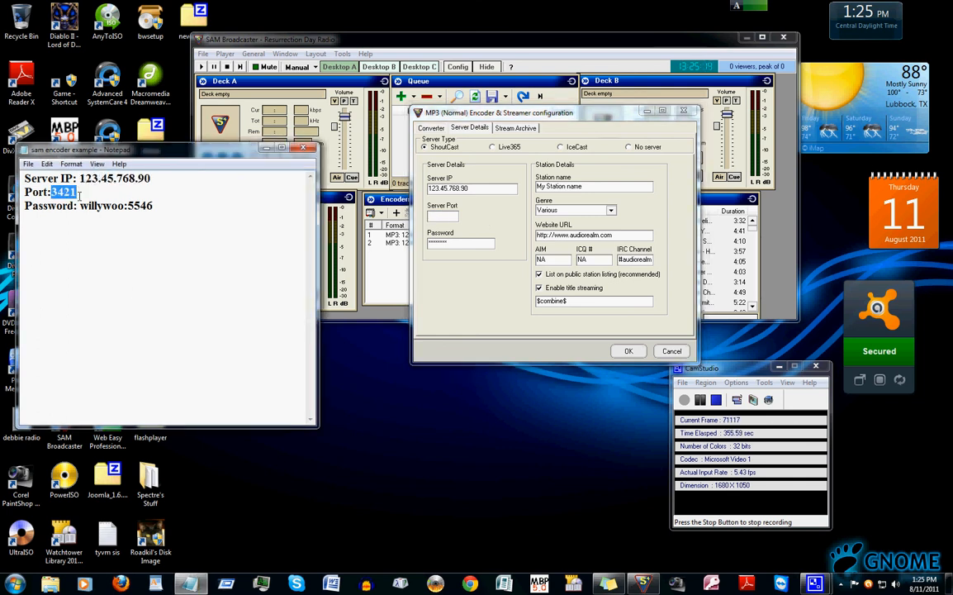
right_click(58, 195)
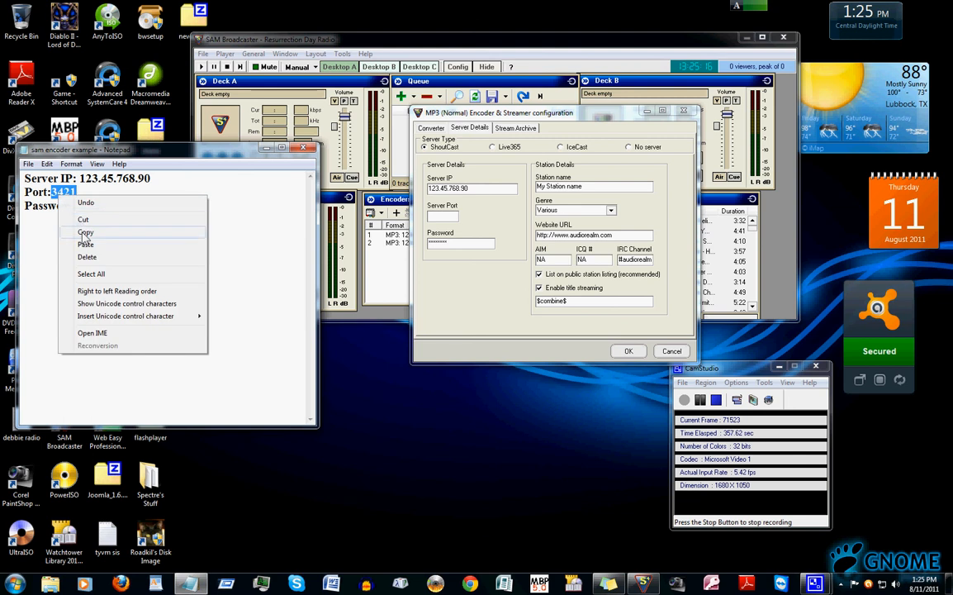
left_click(85, 232)
left_click(79, 192)
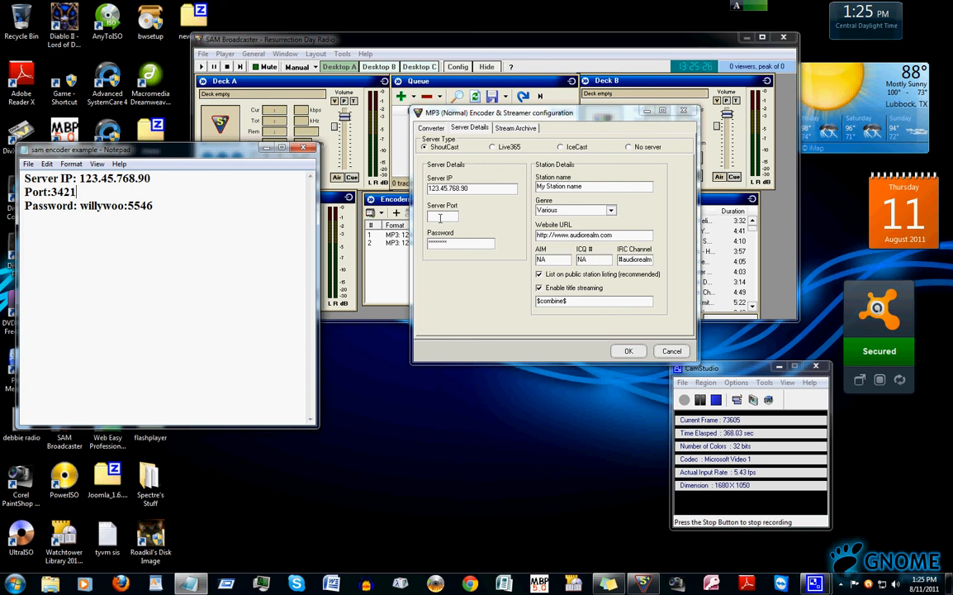
left_click(440, 217)
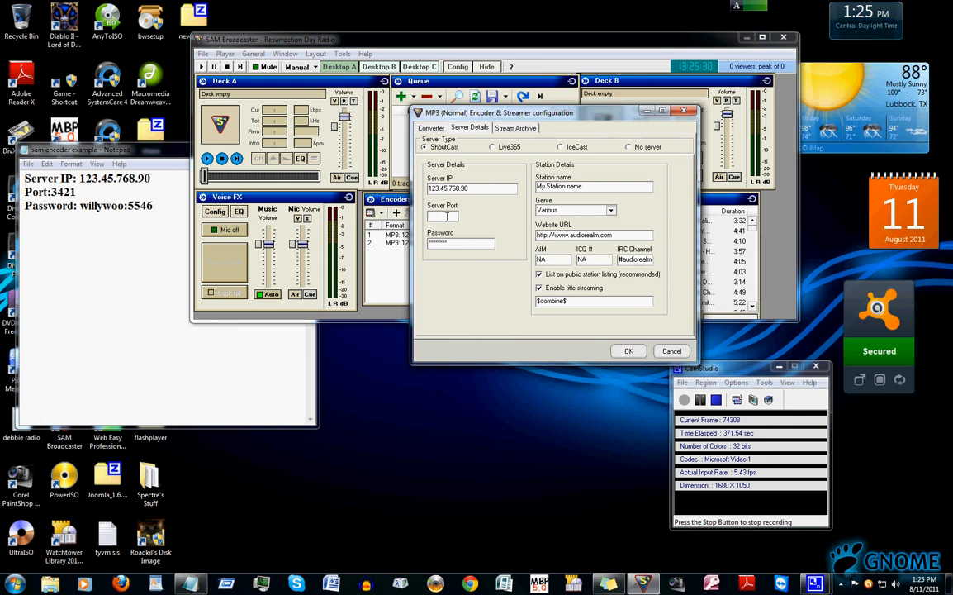
right_click(447, 216)
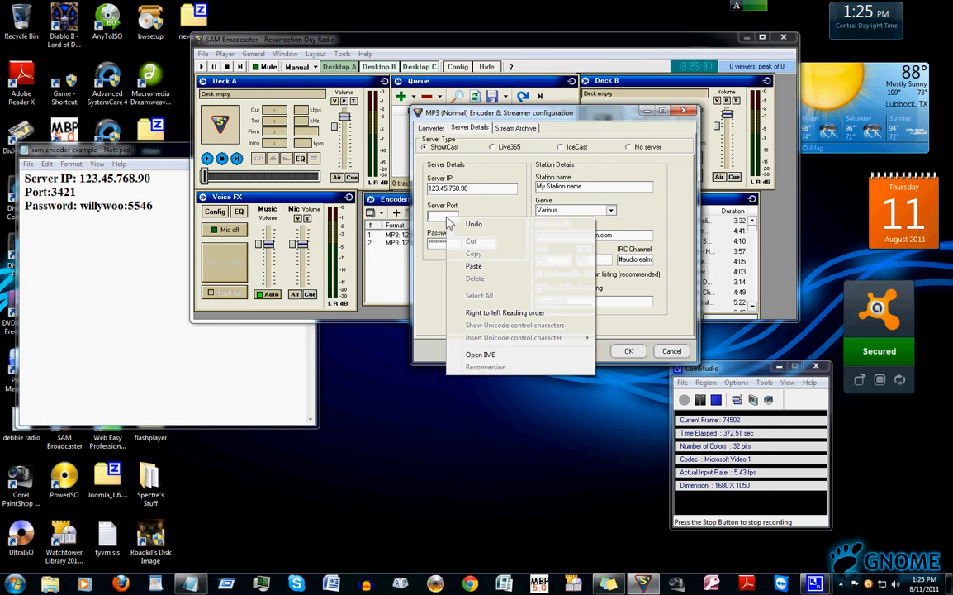
left_click(466, 263)
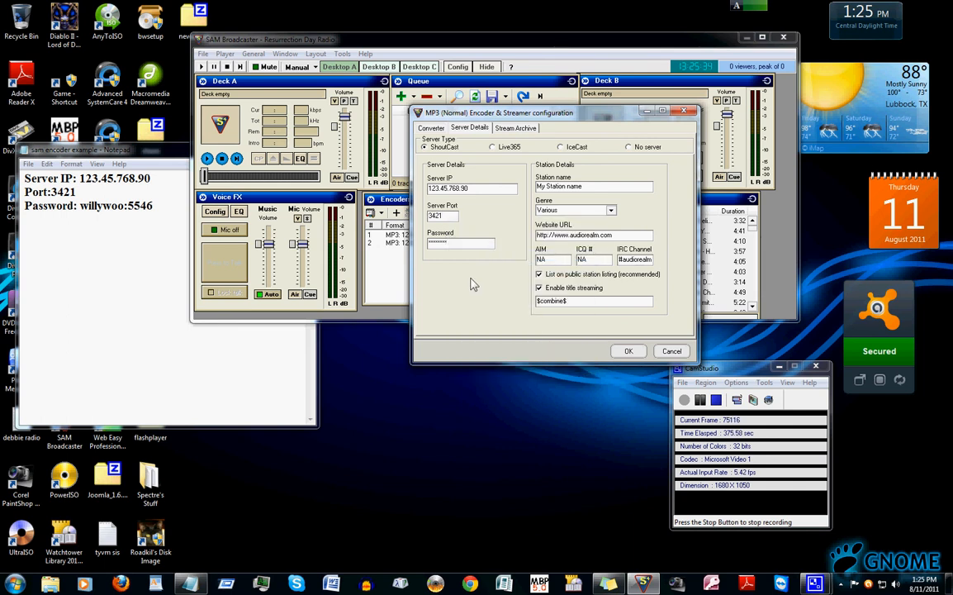
Replace the encoder's server Password with the password copied from the notes
key("Tab")
key("BackSpace")
left_click_drag(80, 206, 161, 206)
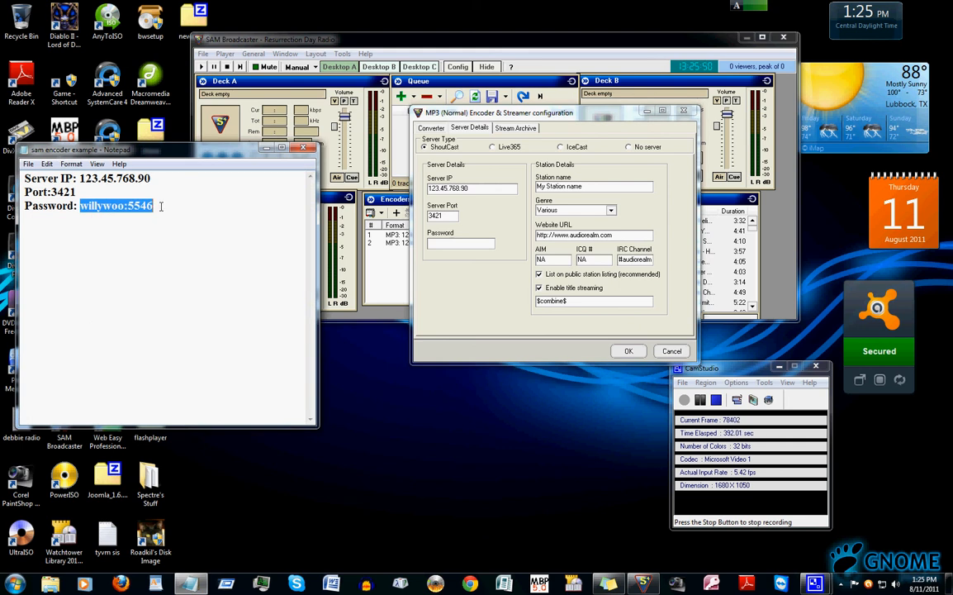
right_click(130, 206)
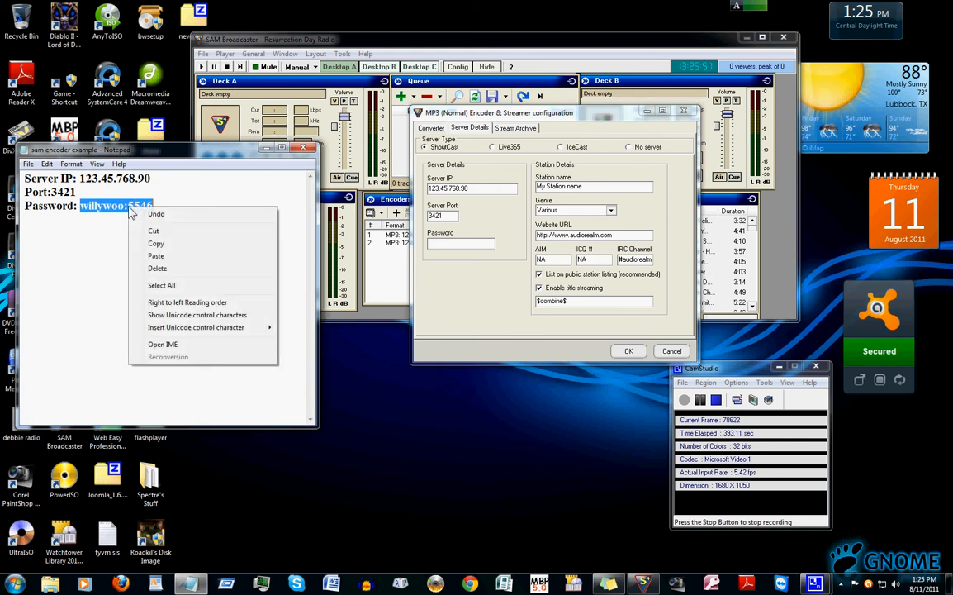
left_click(149, 245)
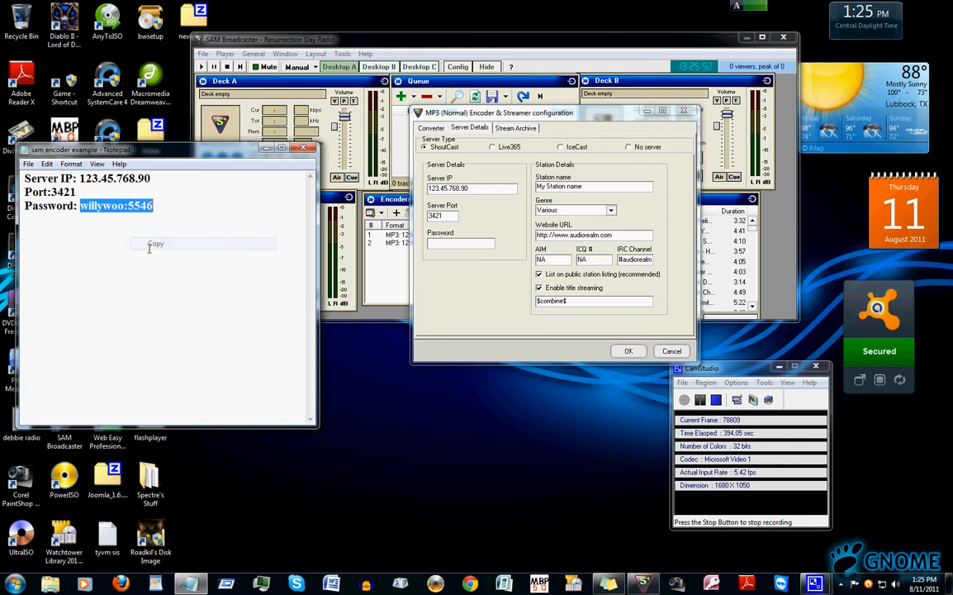
left_click(468, 243)
right_click(467, 243)
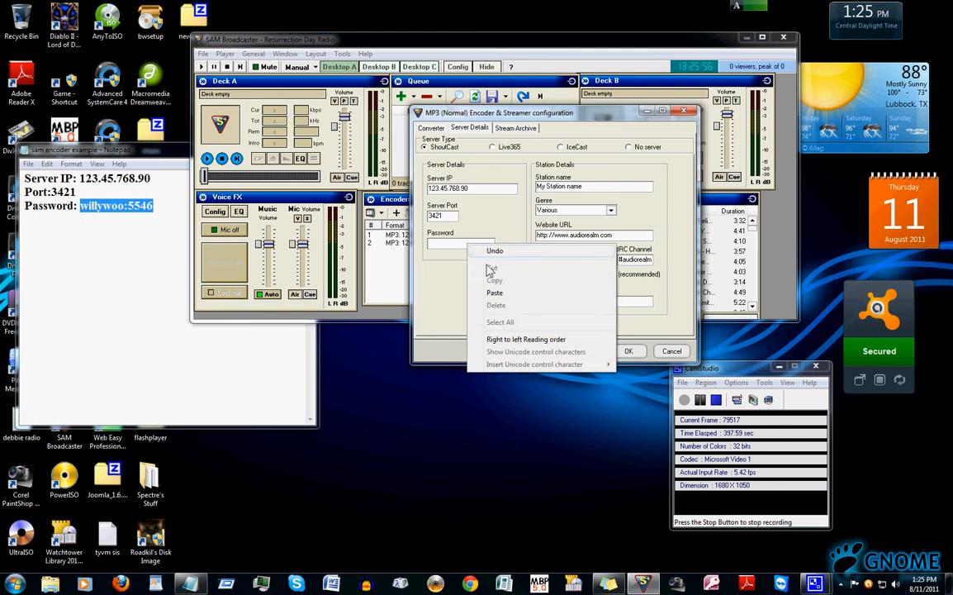
left_click(493, 293)
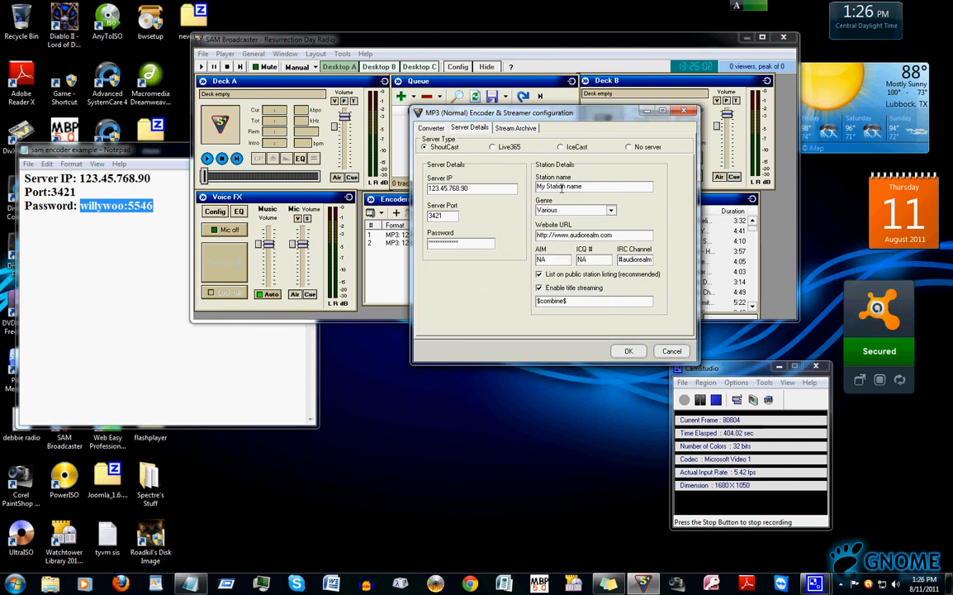
Rename the station as Dj Test-KVIL-Victory In Jesus Radio
left_click_drag(587, 187, 520, 173)
type("D")
type("Test-KVIL-Victory")
key("BackSpace")
key("BackSpace")
key("BackSpace")
key("BackSpace")
type("tory In J")
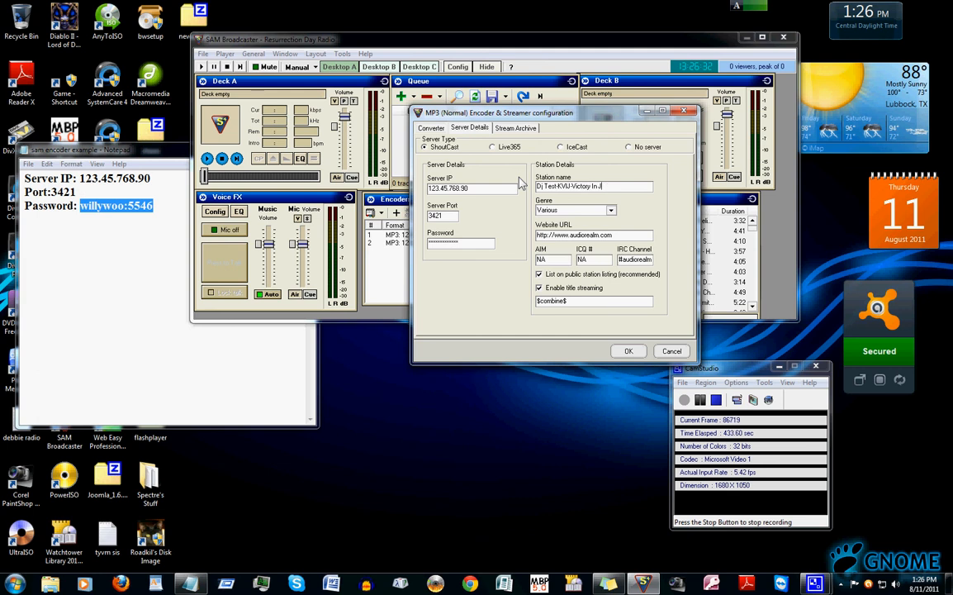
type("esus Radio")
Set the station genre to Christian
left_click(575, 210)
scroll(592, 238, "up", 6)
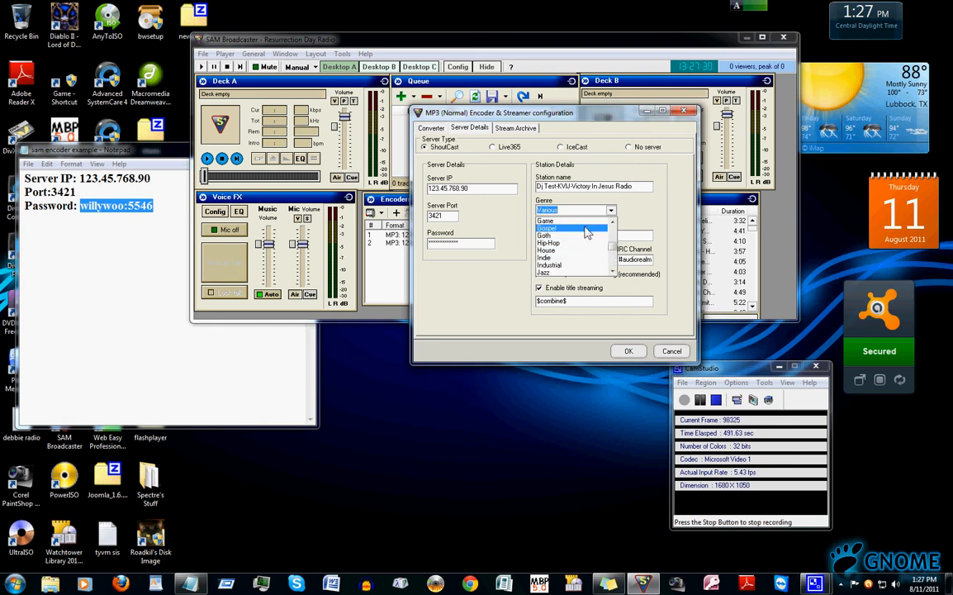
scroll(586, 234, "up", 3)
scroll(586, 232, "up", 2)
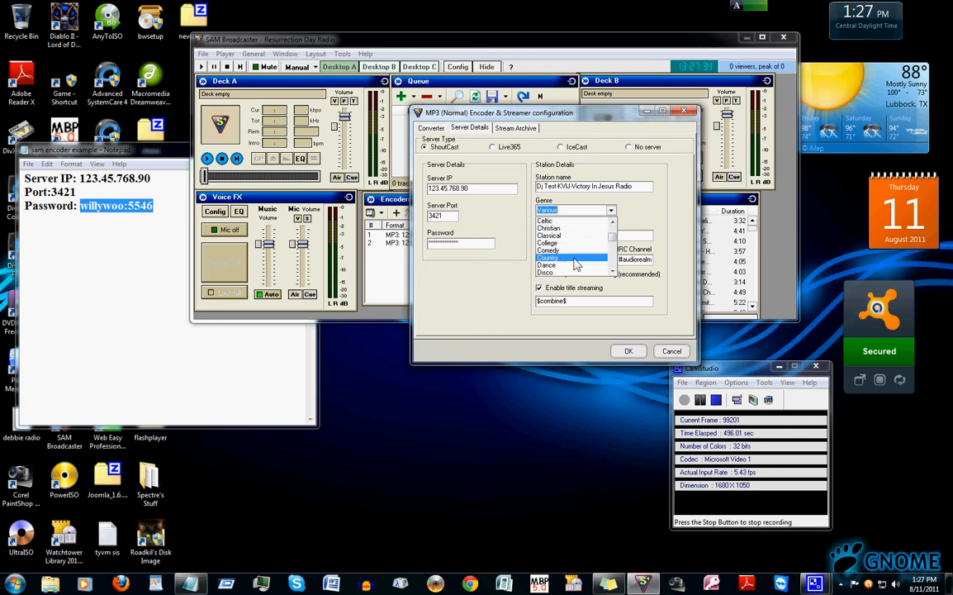
left_click(571, 228)
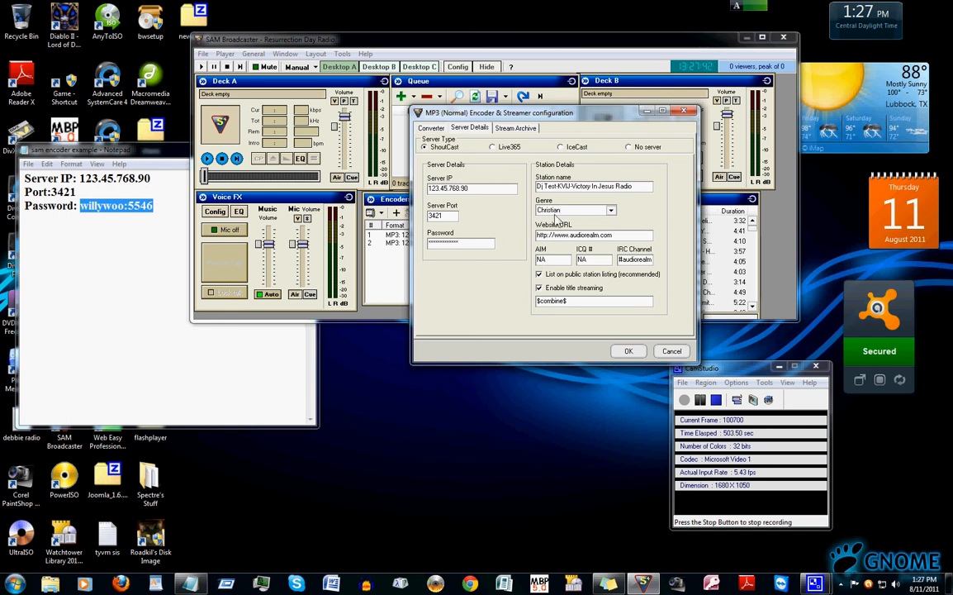
left_click(618, 236)
left_click_drag(629, 235, 556, 237)
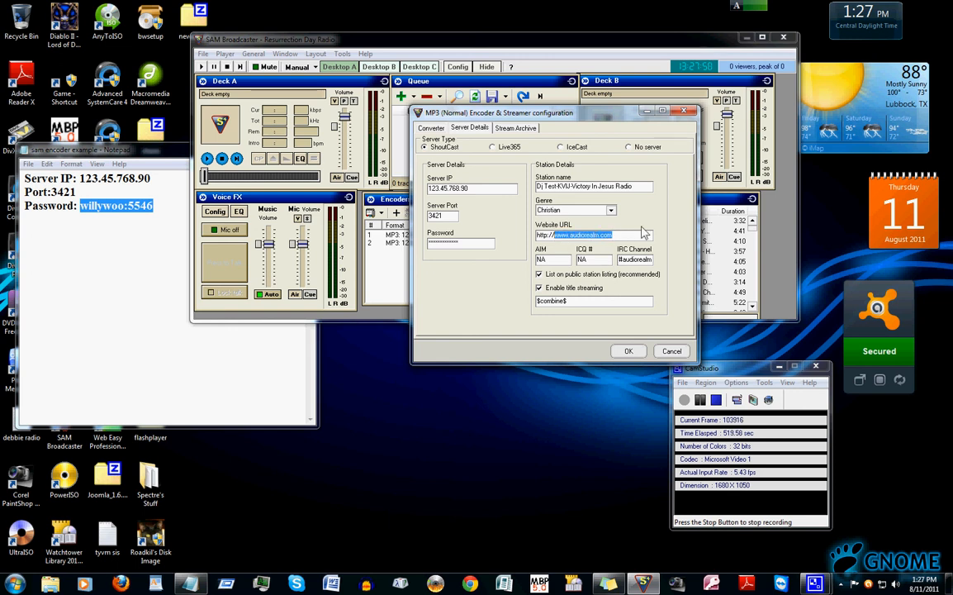
key("BackSpace")
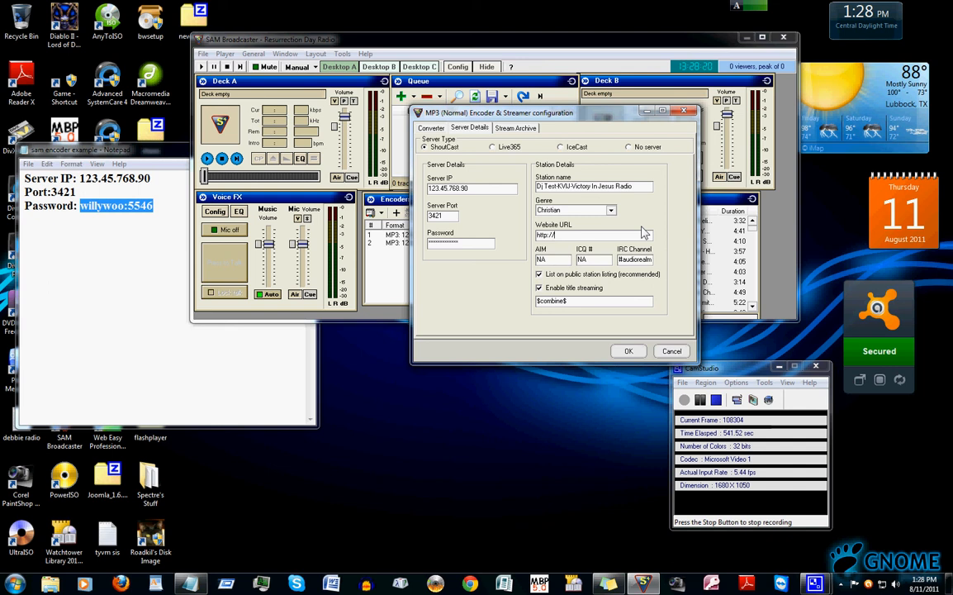
type("victoryinjeusradio.org")
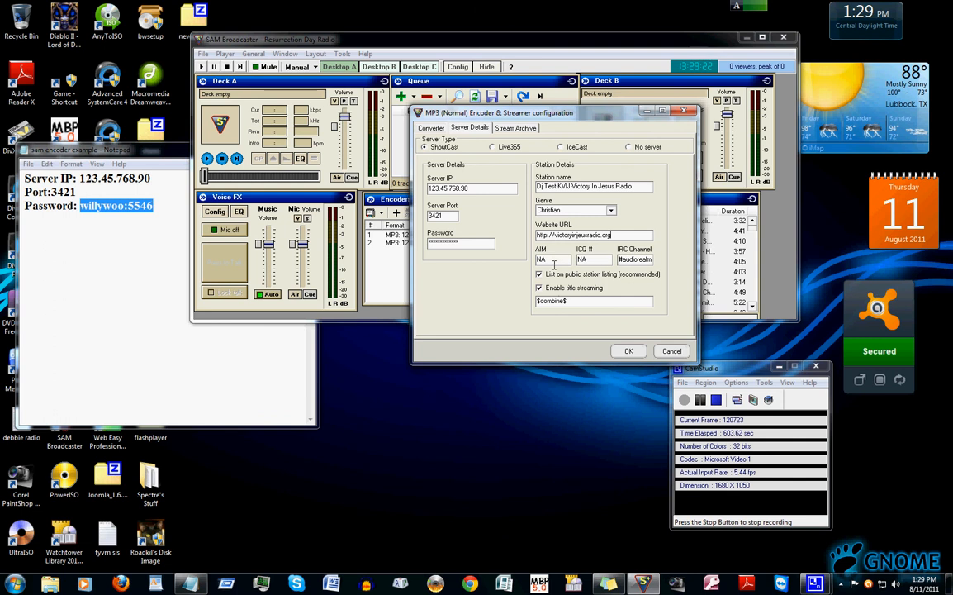
left_click(553, 259)
key("BackSpace")
key("BackSpace")
type("http")
type("://vic")
type("tory")
type("injesusradi")
type("o.org")
left_click(540, 287)
left_click(540, 287)
left_click(566, 302)
Review the Stream Archive and Converter tabs and save the encoder configuration
left_click(514, 129)
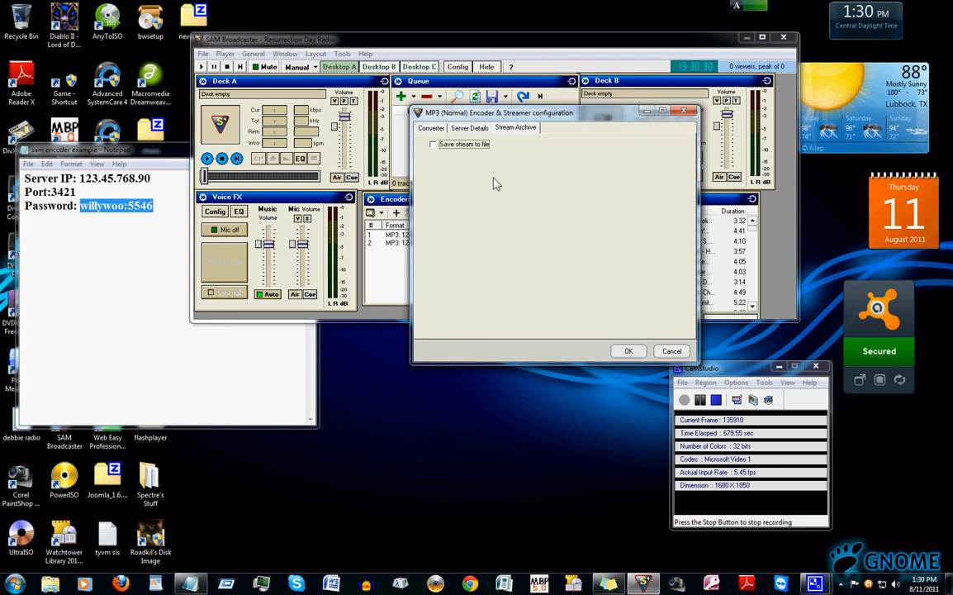
left_click(468, 128)
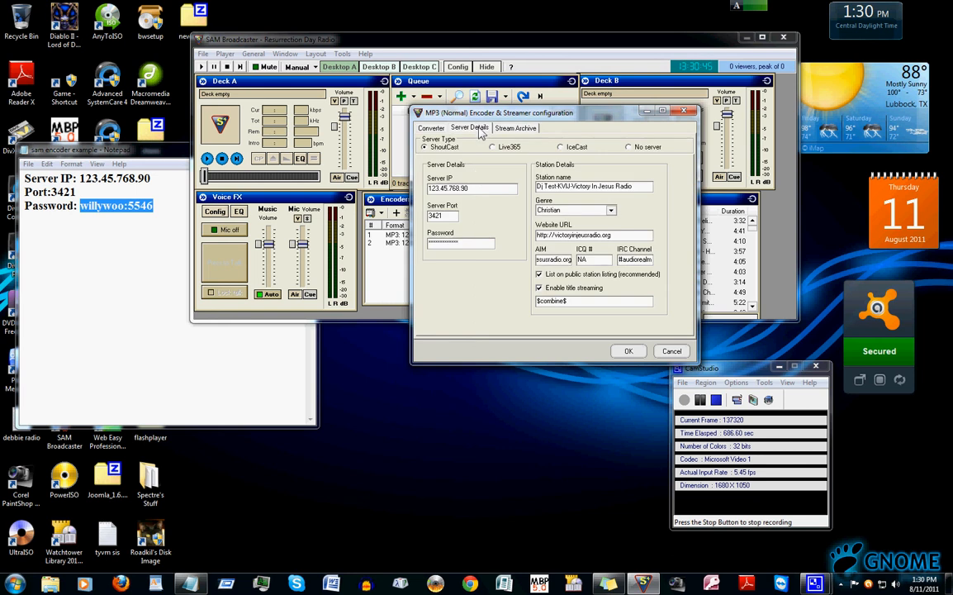
left_click(430, 128)
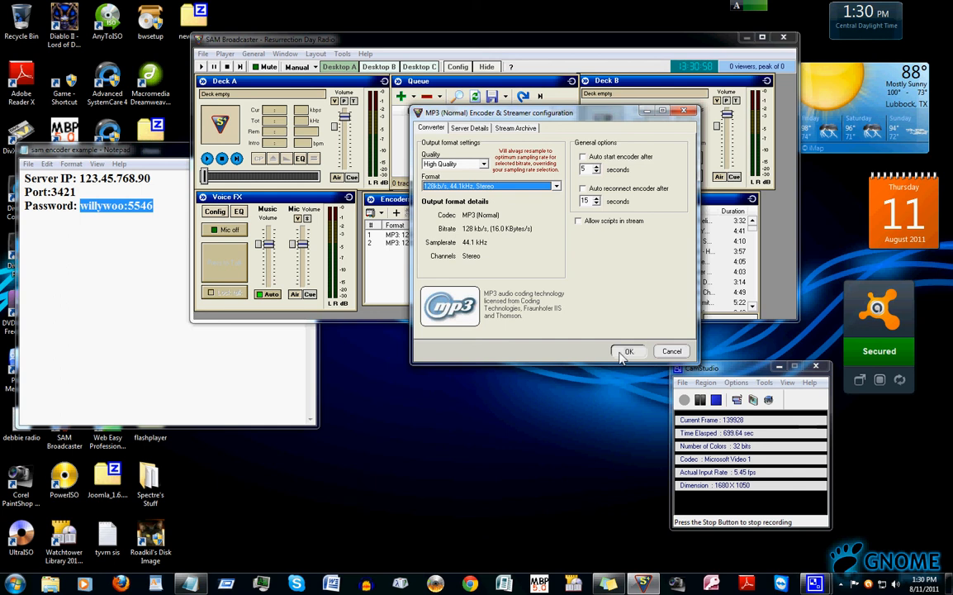
key("Return")
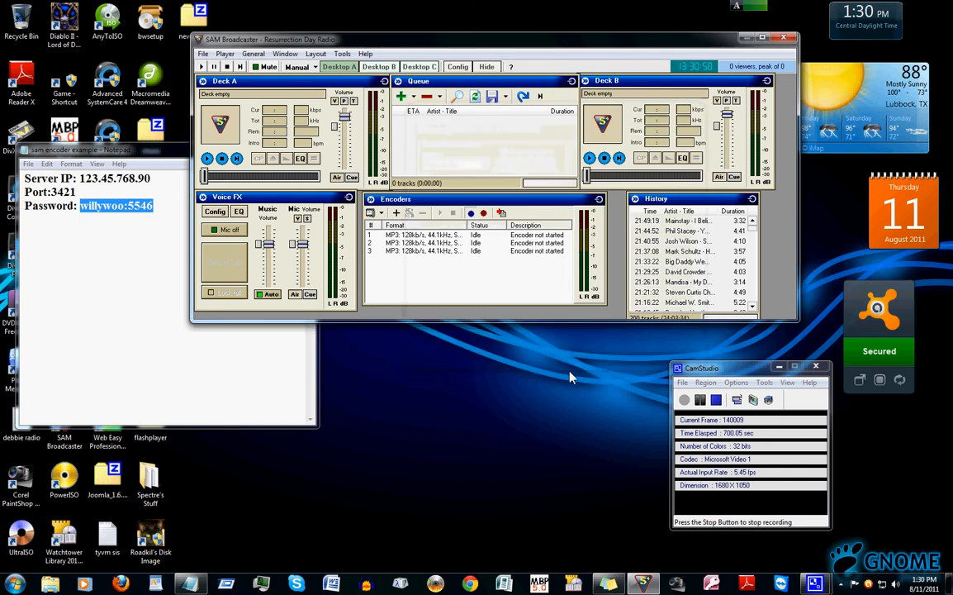
Open the station details configuration and set the description to 24/7 Christian Music
left_click(438, 251)
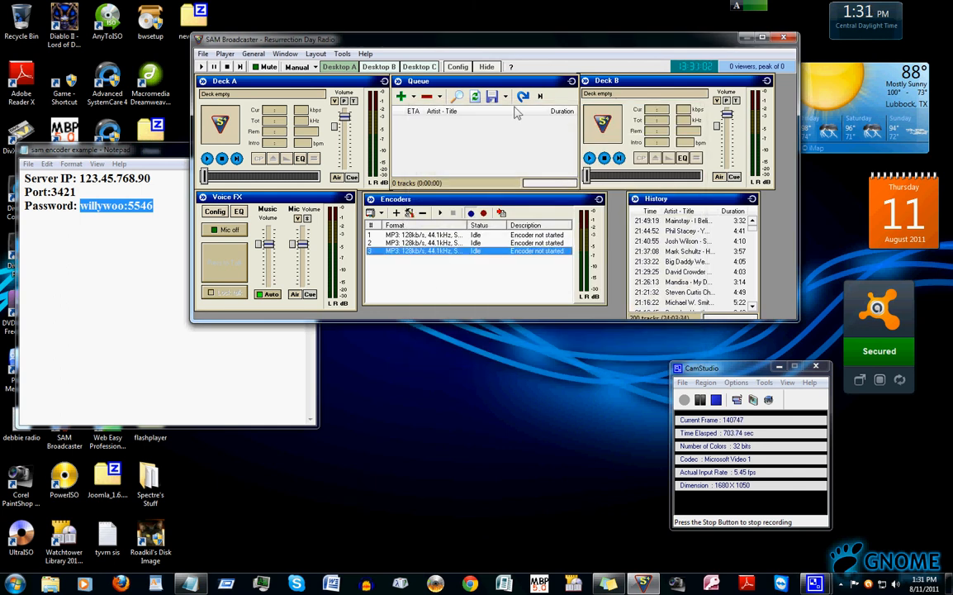
left_click(458, 67)
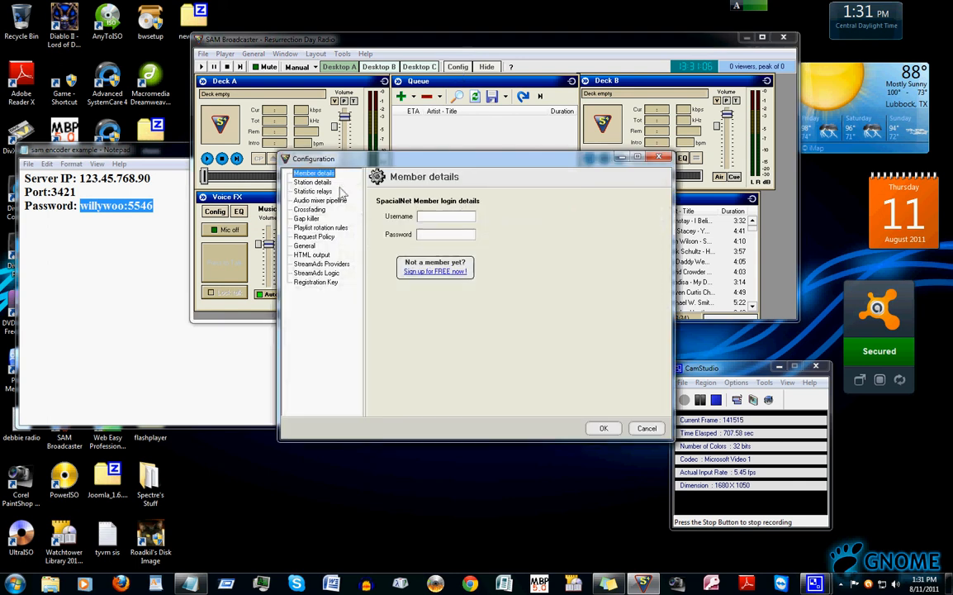
left_click(310, 182)
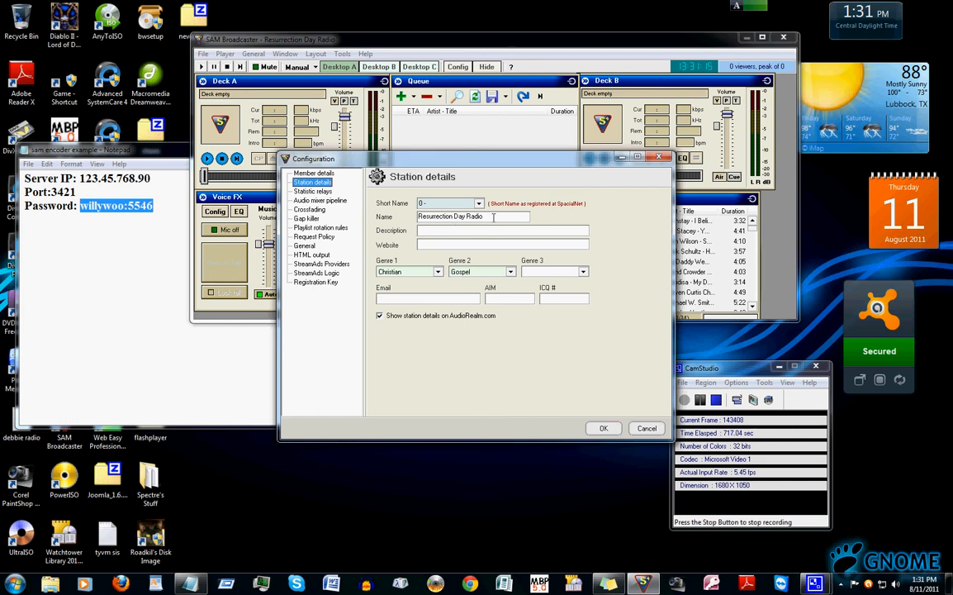
left_click(438, 231)
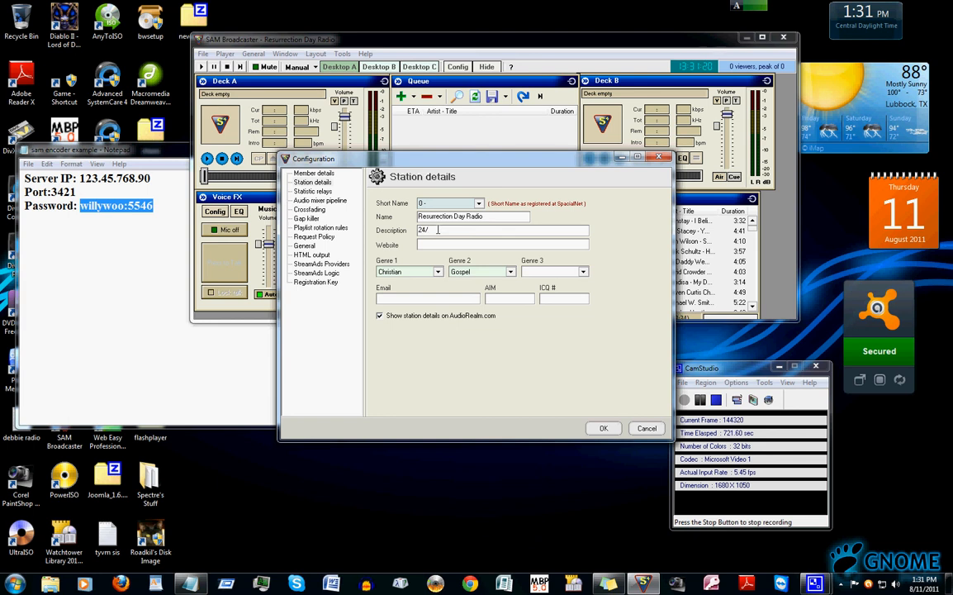
type("Christian Music")
Try to choose a station short name, then close the station configuration with OK
left_click(453, 243)
left_click(478, 205)
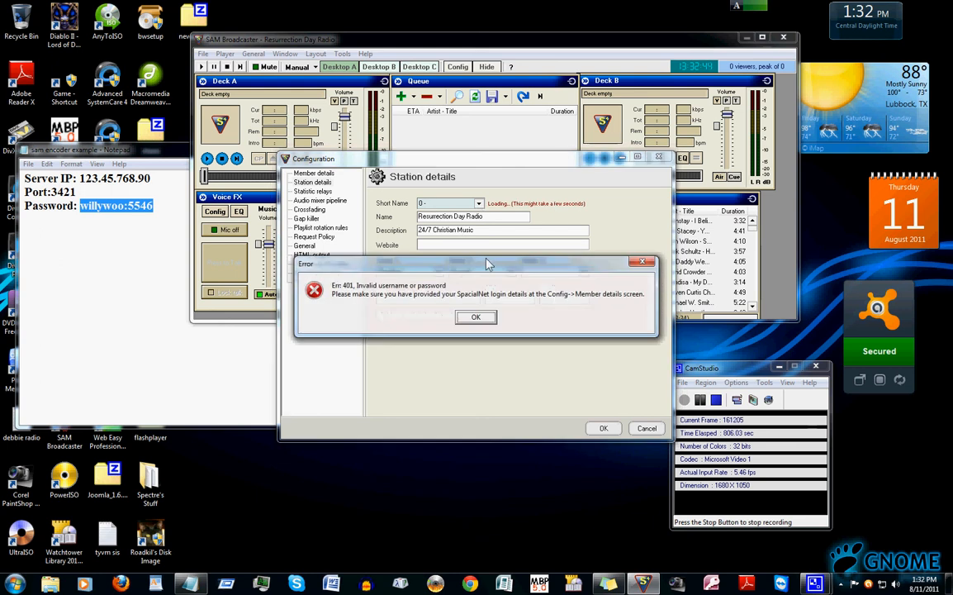
left_click(476, 317)
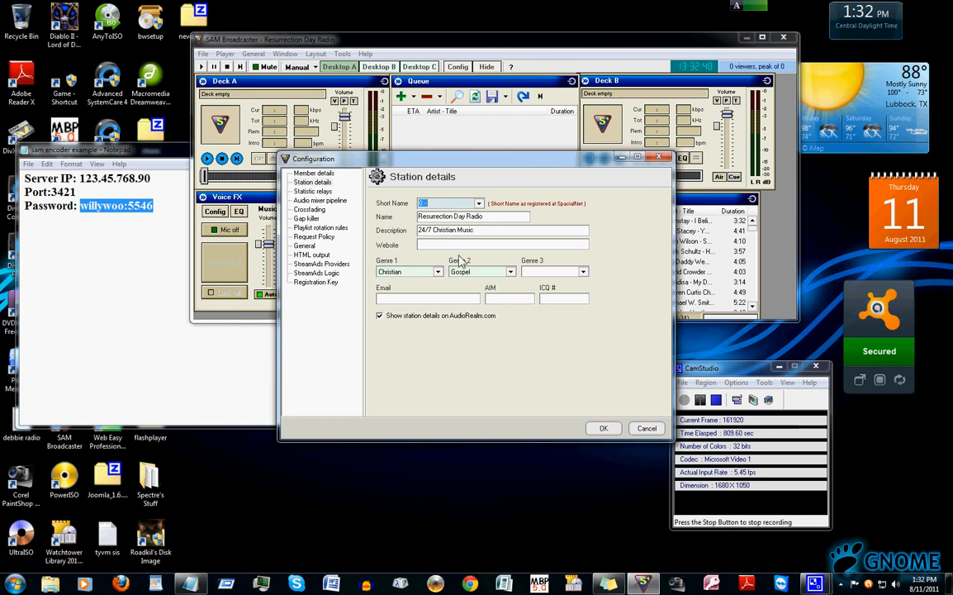
left_click(455, 205)
left_click(603, 428)
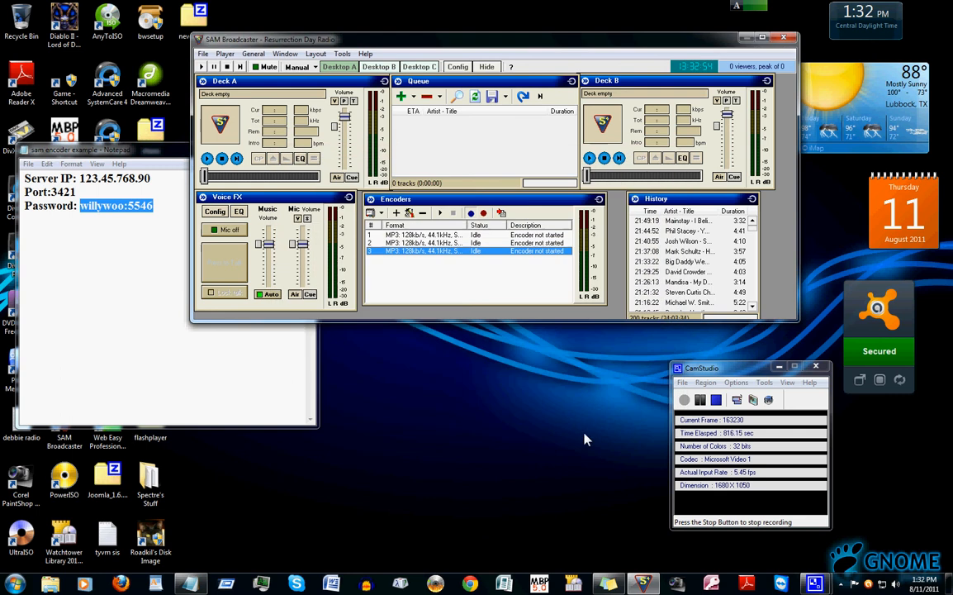
Start the third encoder
right_click(419, 255)
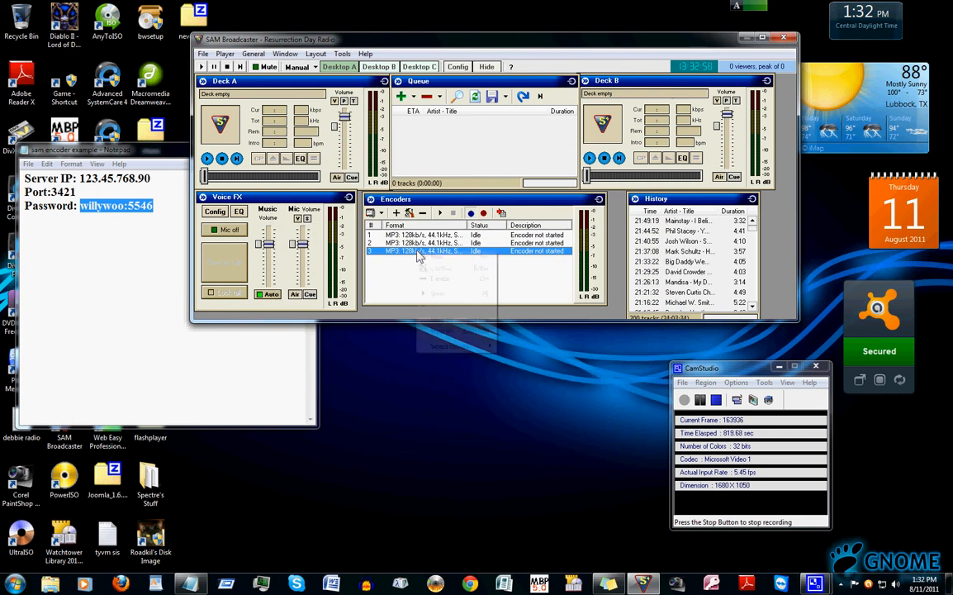
left_click(403, 269)
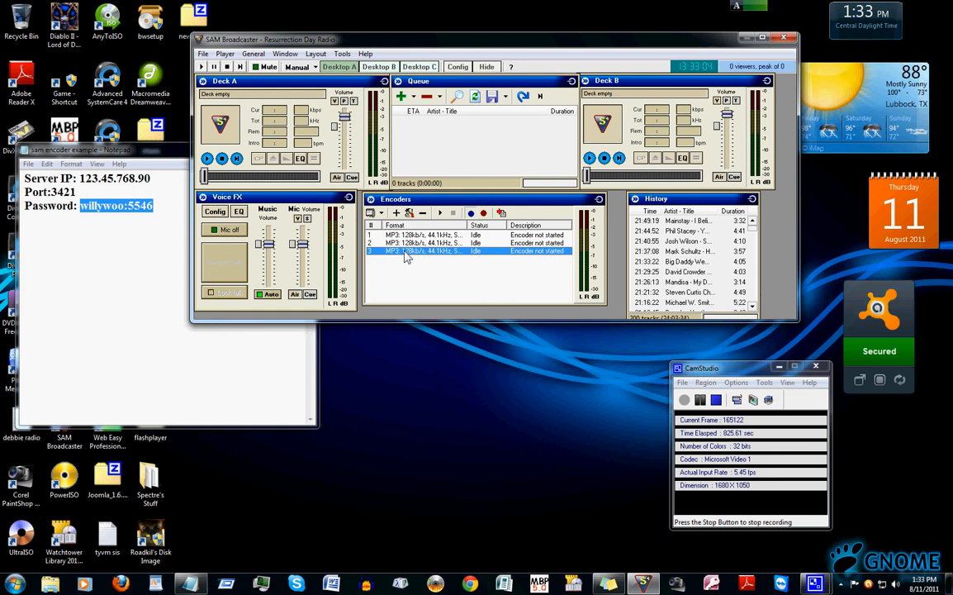
right_click(404, 257)
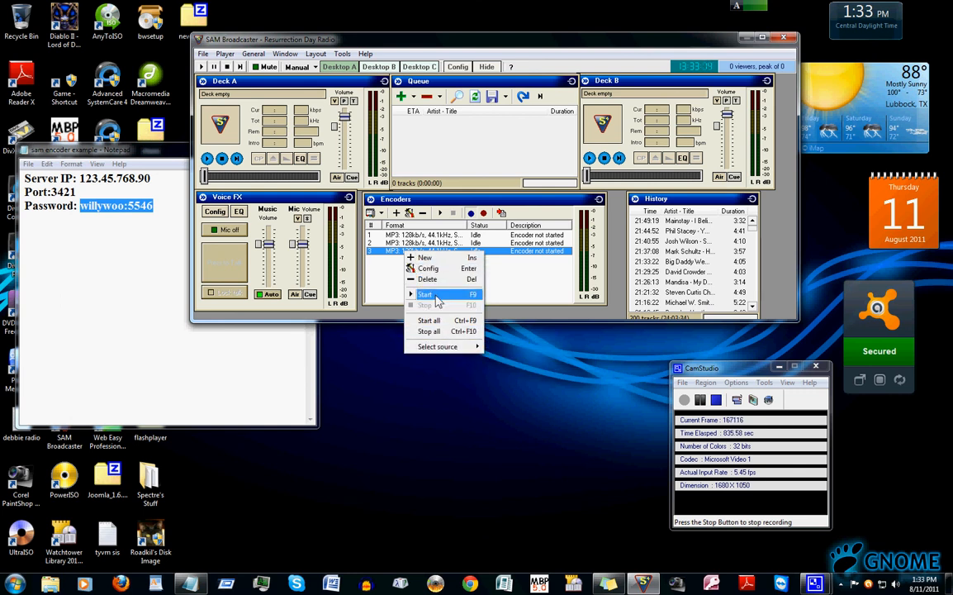
left_click(424, 294)
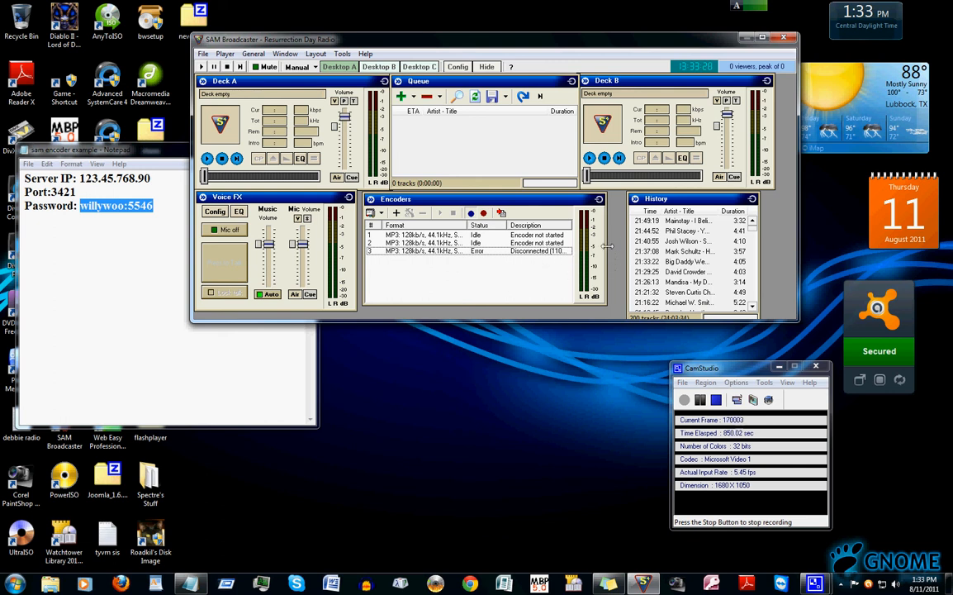
Stop the third encoder, start it once more, and stop it again
left_click_drag(618, 242, 633, 242)
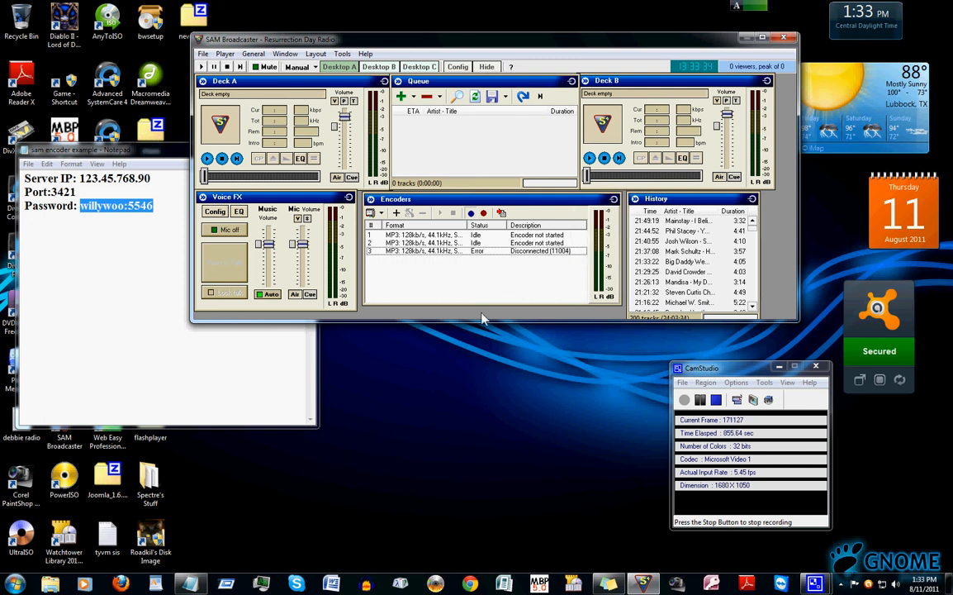
left_click(409, 251)
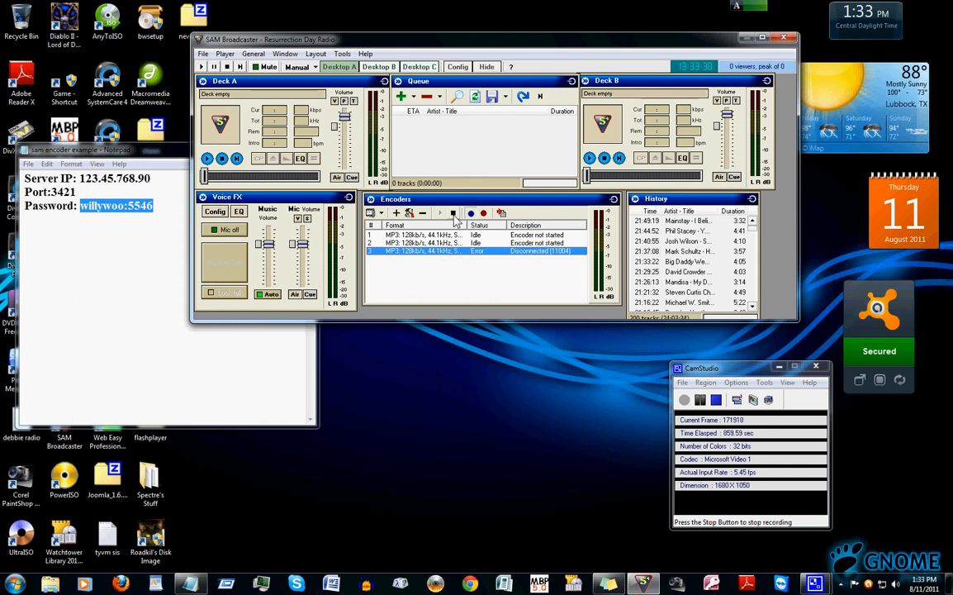
left_click(453, 217)
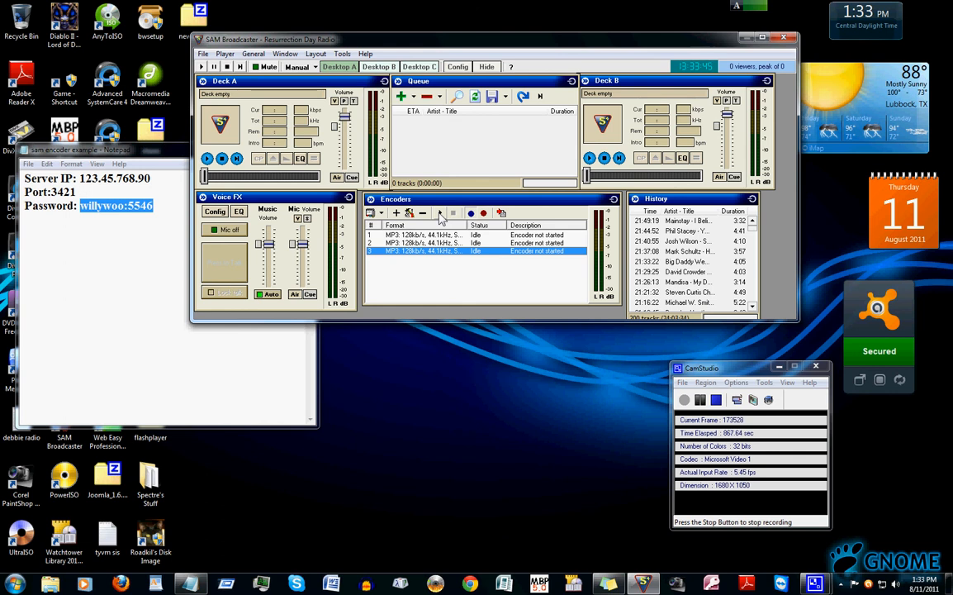
left_click(441, 214)
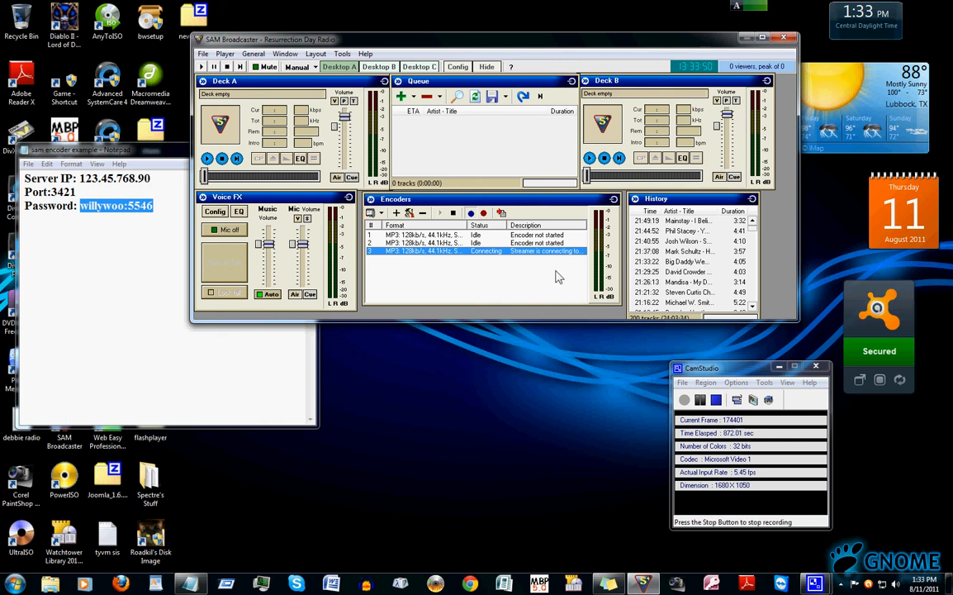
left_click(453, 214)
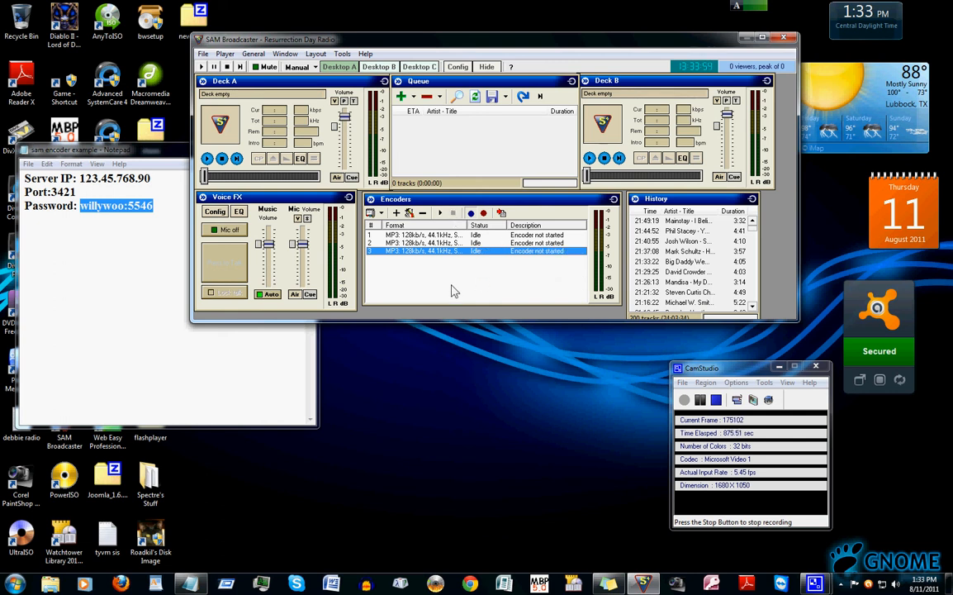